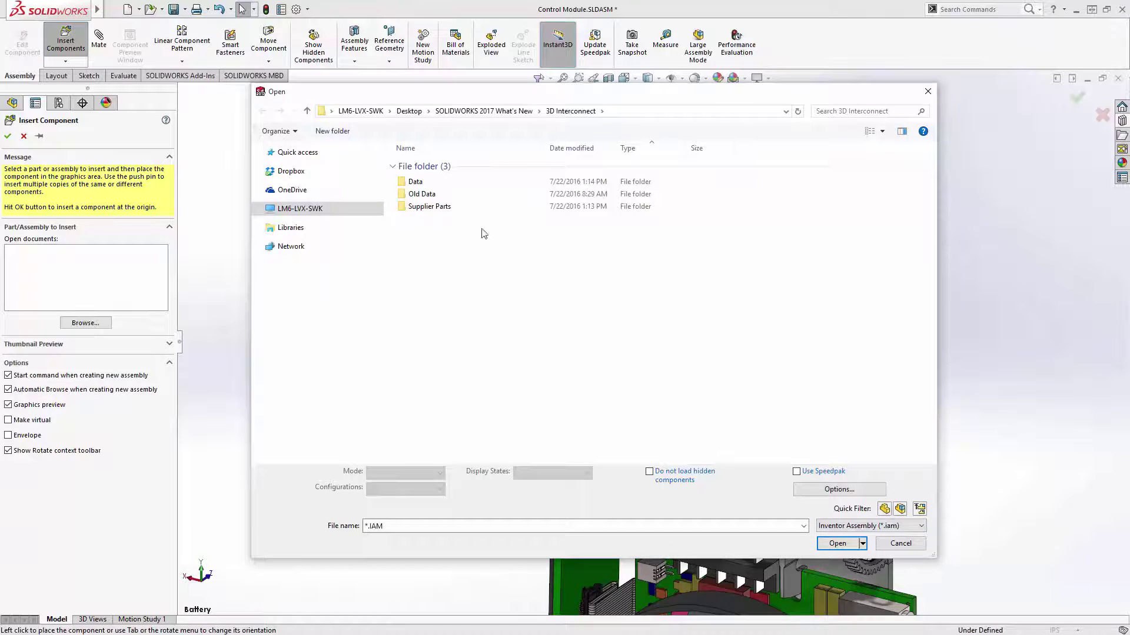
# Insert Myomo Battery Pack Assembly.iam from Supplier Parts and place it beside the housing
pyautogui.doubleClick(454, 206)
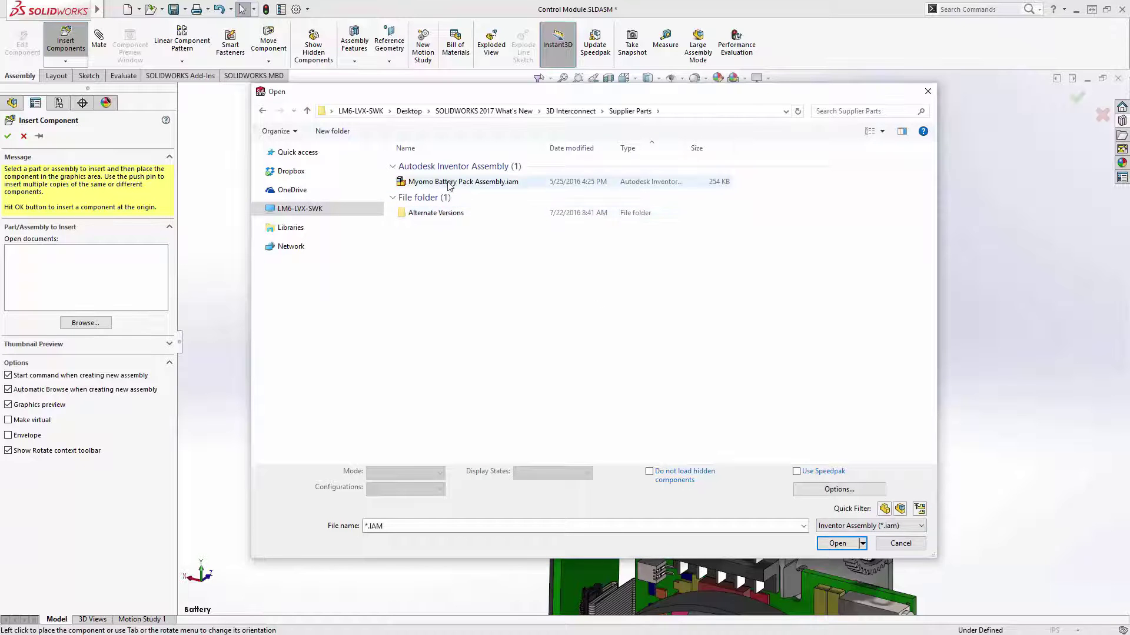
pyautogui.click(449, 183)
pyautogui.doubleClick(449, 184)
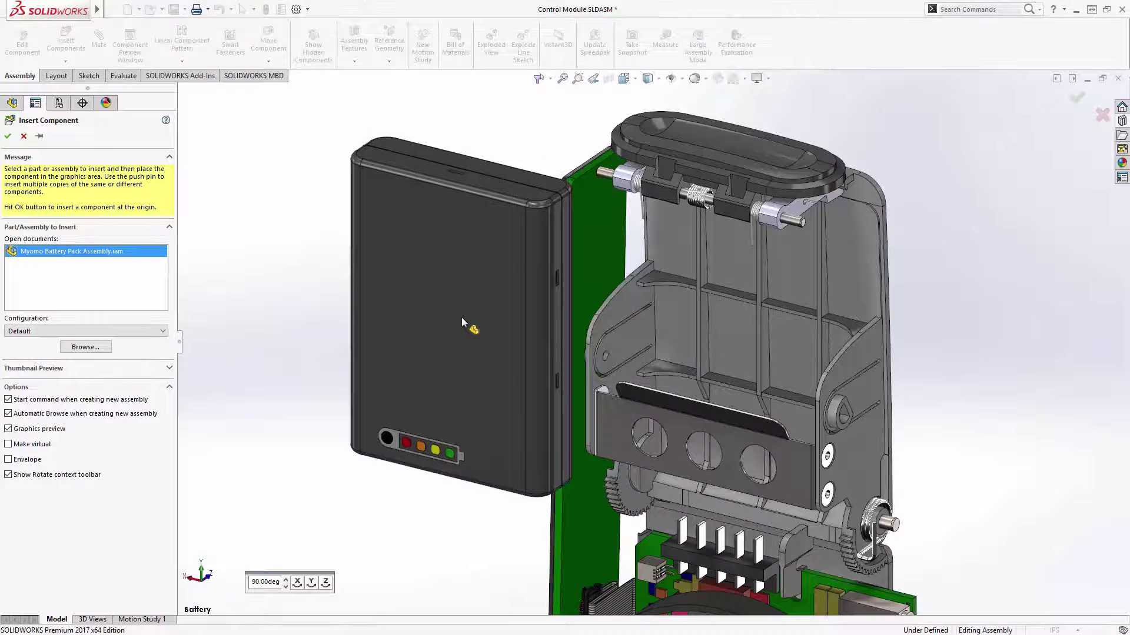
pyautogui.click(462, 317)
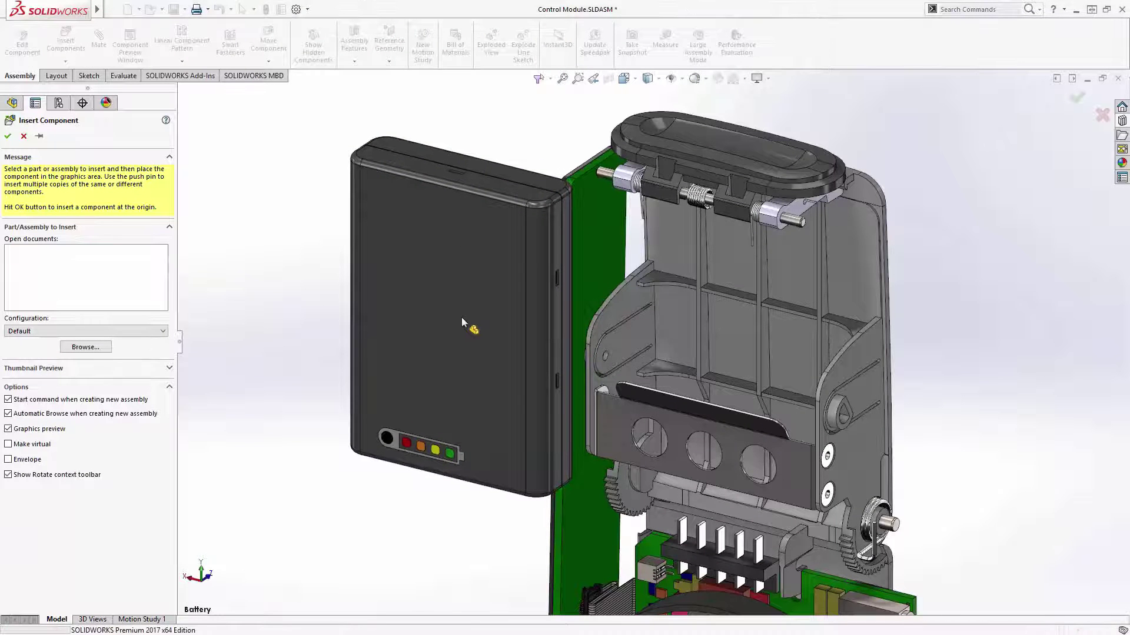
# Make the battery pack's top cover transparent, then select the pack's Right Plane
pyautogui.click(466, 305)
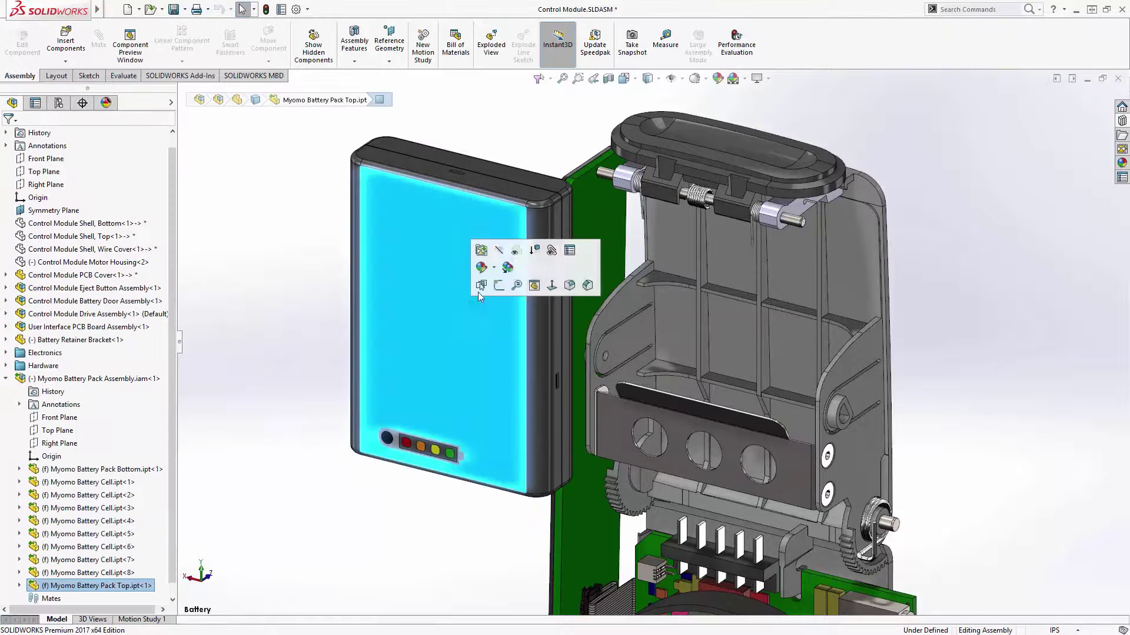
pyautogui.click(514, 251)
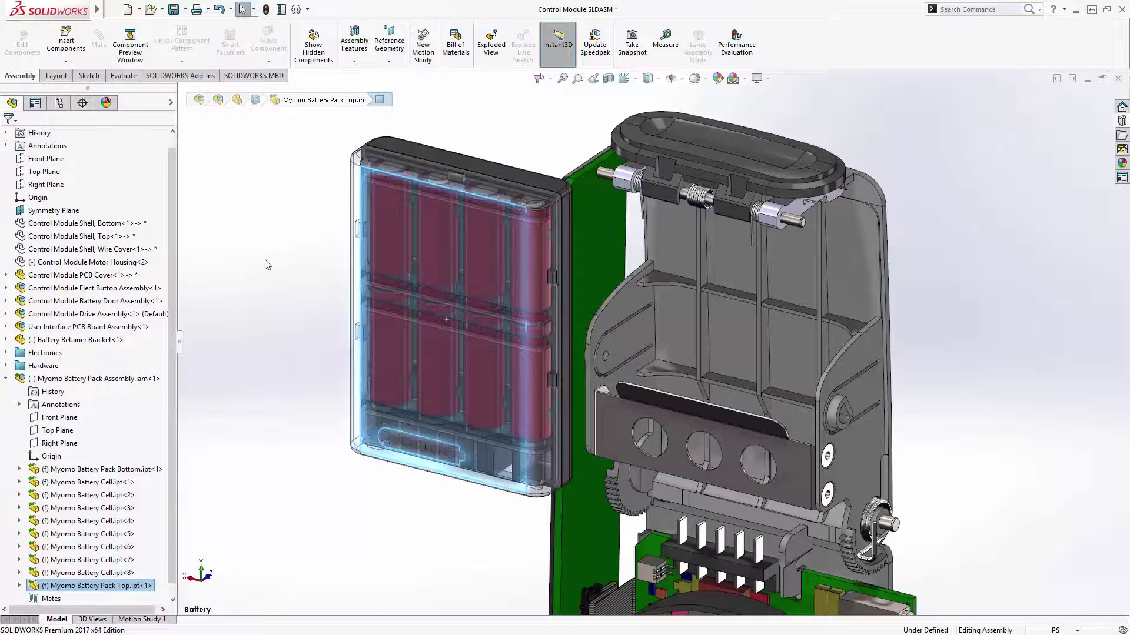
pyautogui.scroll(-1, 176, 301)
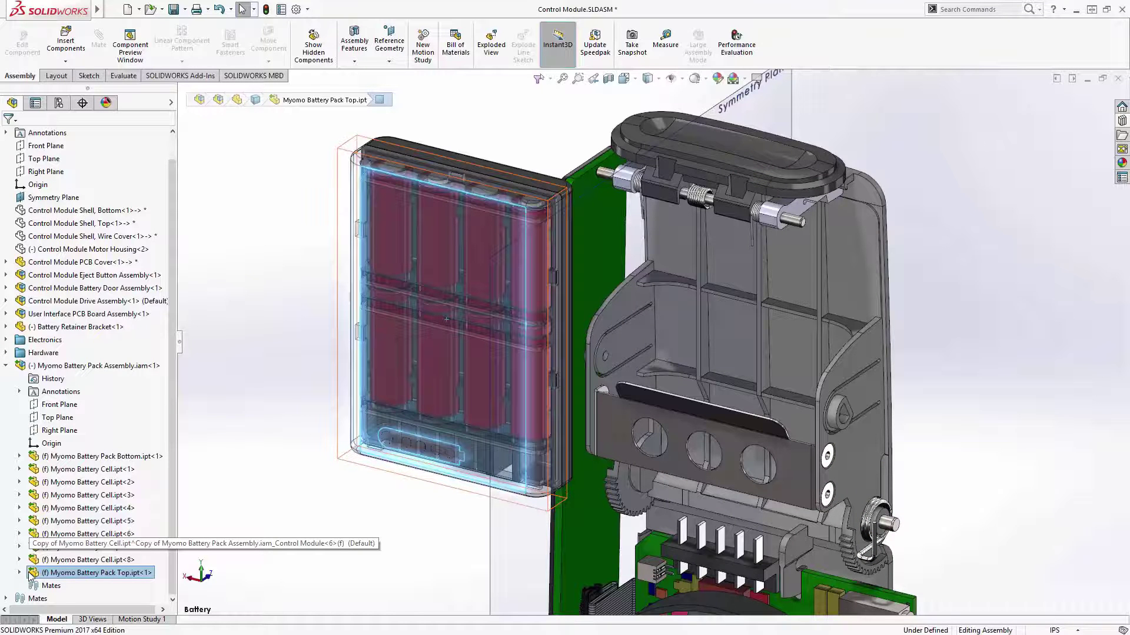
pyautogui.click(62, 430)
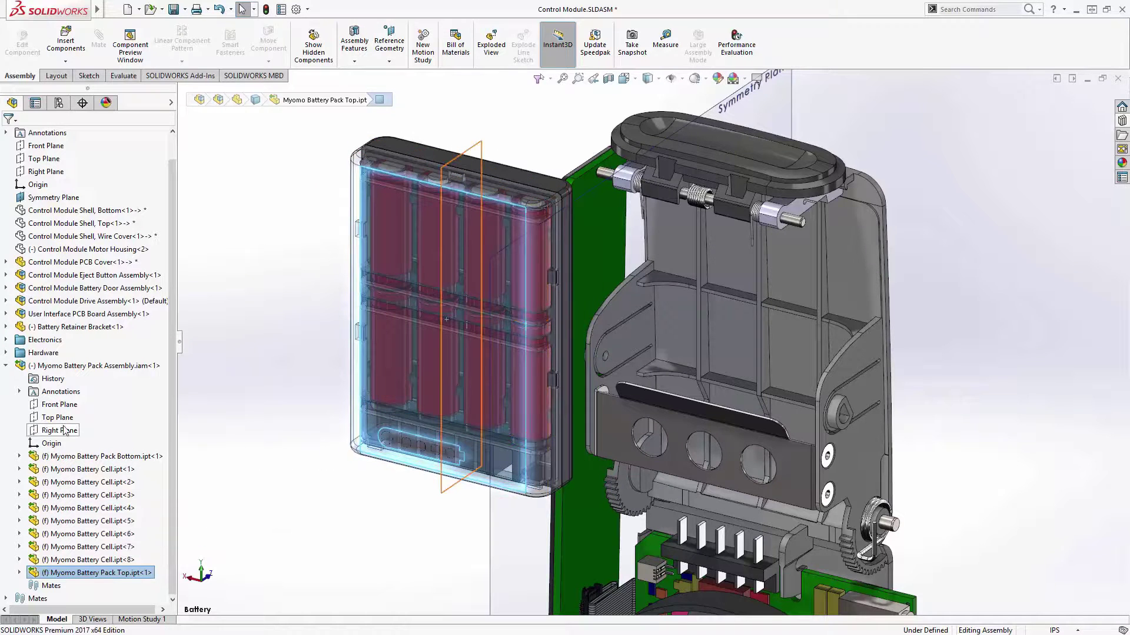
# Mate the battery pack's Right Plane coincident with the housing's Symmetry Plane
pyautogui.keyDown('ctrl'); pyautogui.click(489, 527); pyautogui.keyUp('ctrl')
pyautogui.click(521, 514)
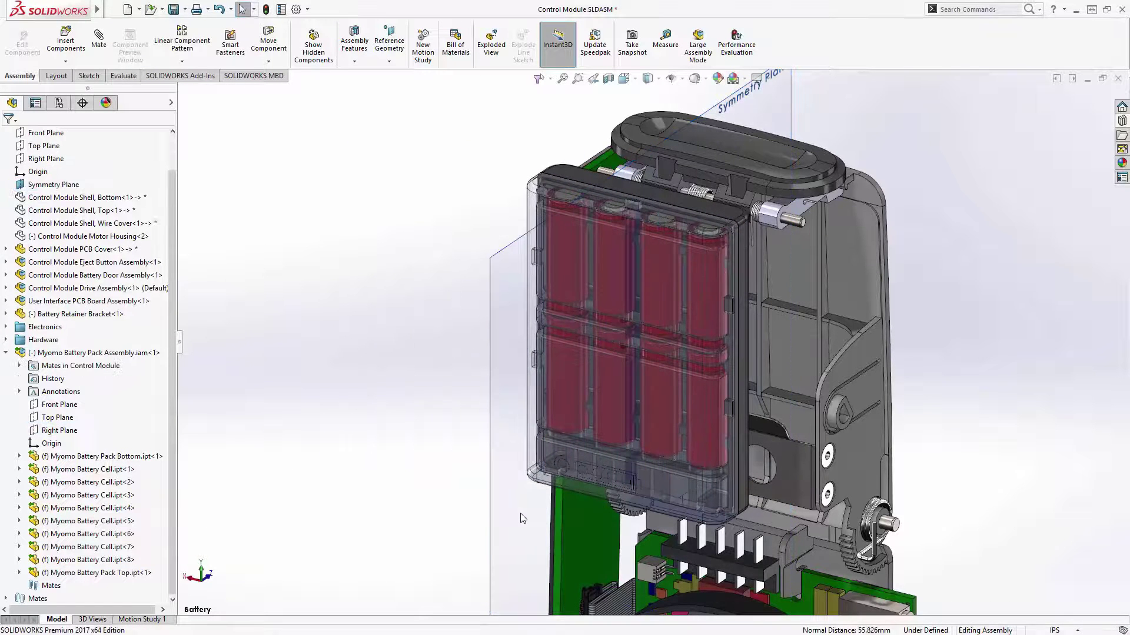
pyautogui.press('g')
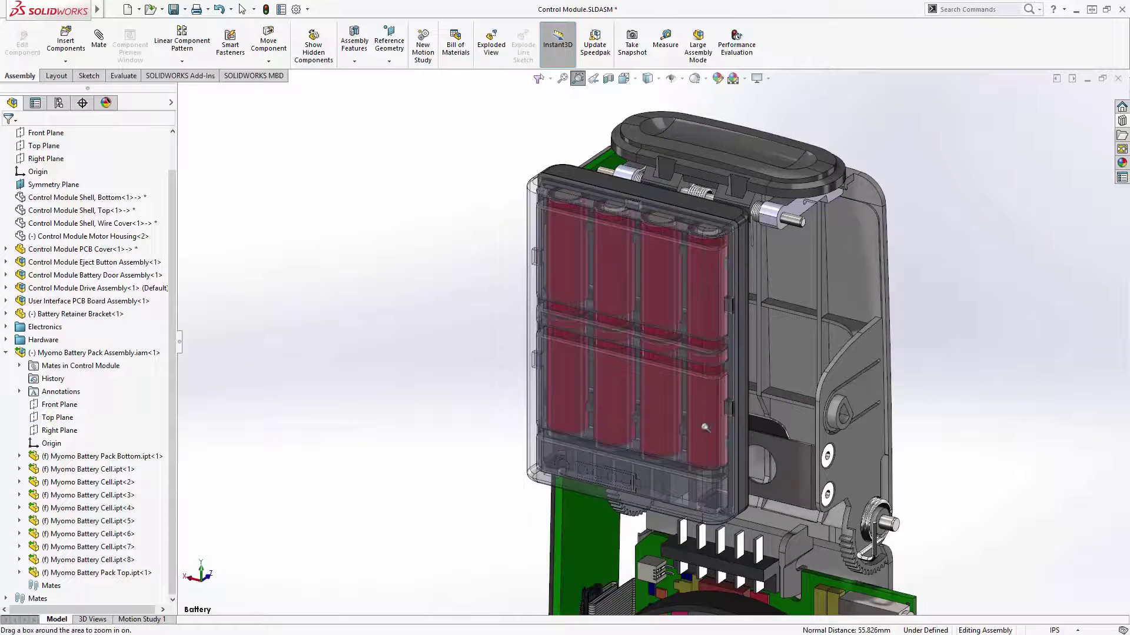
pyautogui.moveTo(964, 311); pyautogui.dragTo(459, 579)
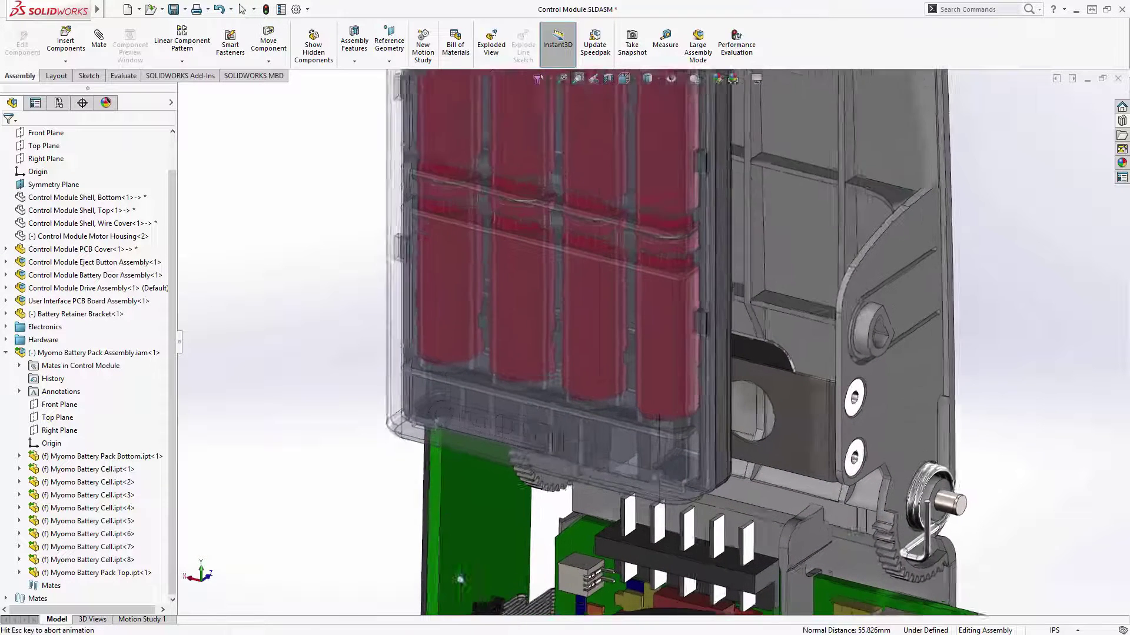
# Mate a hidden battery pack face coincident with the battery door face
pyautogui.rightClick(603, 269)
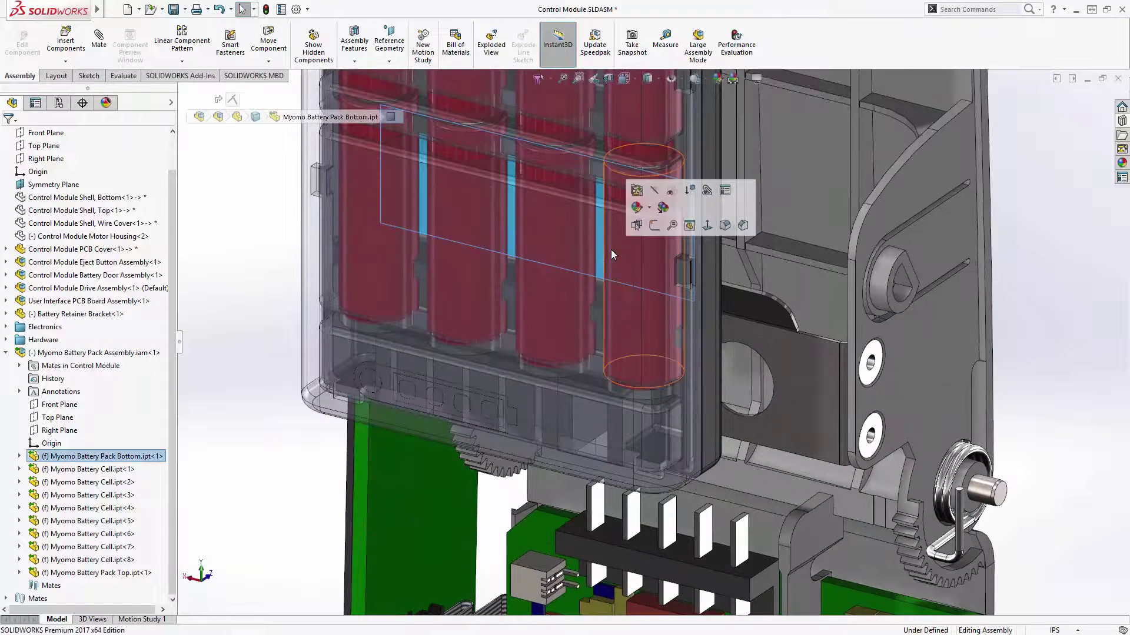
pyautogui.click(649, 226)
pyautogui.click(682, 247)
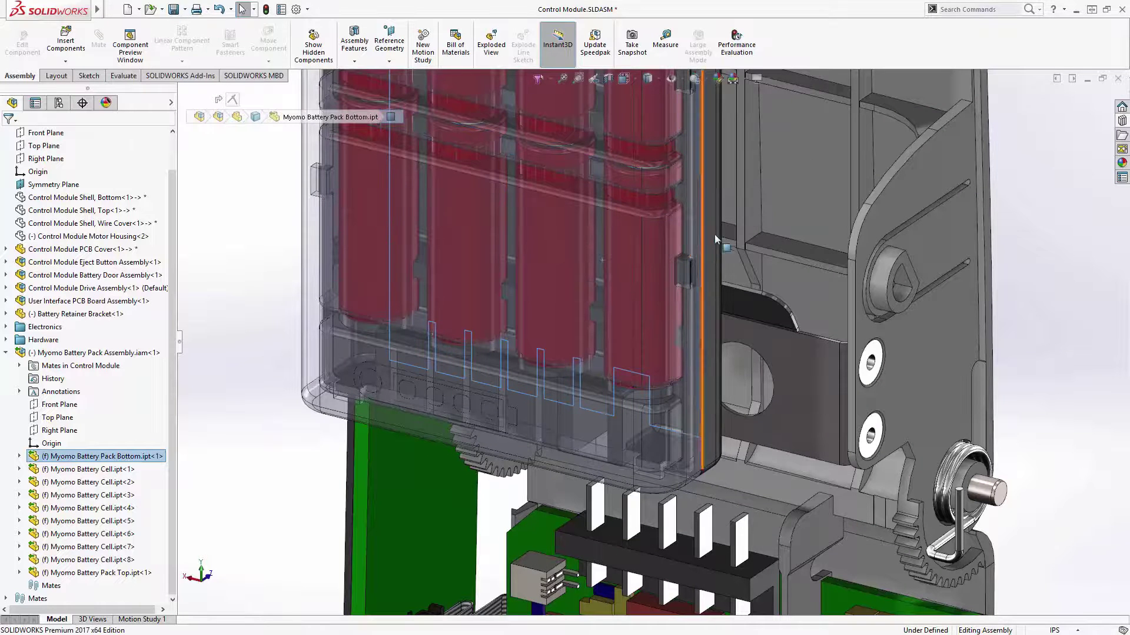
pyautogui.click(741, 238)
pyautogui.click(771, 228)
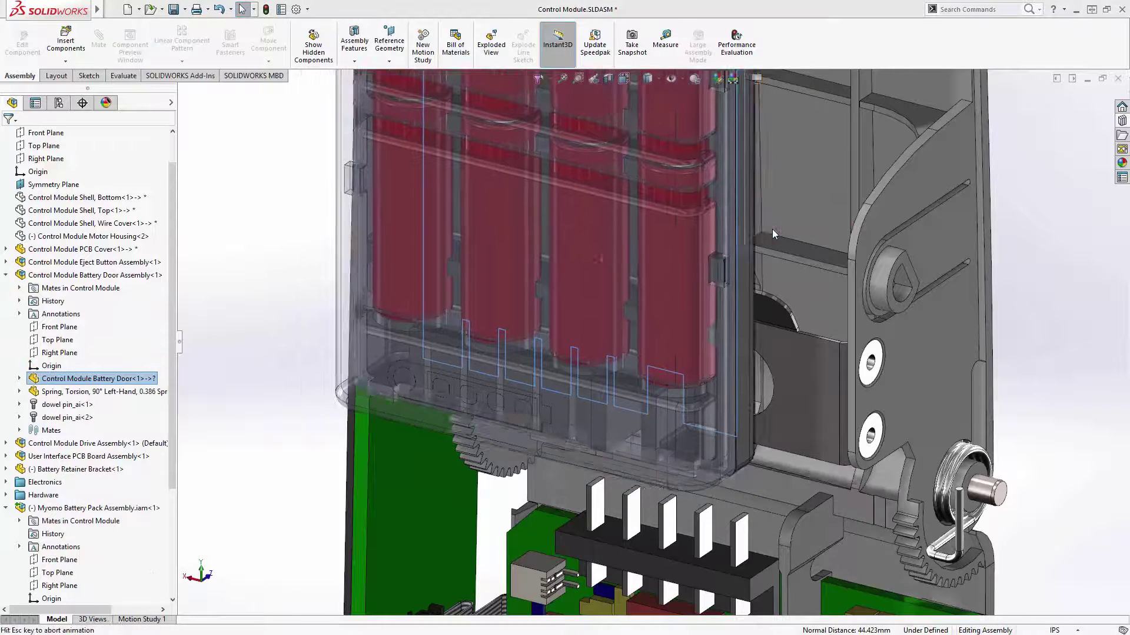
# Hide the battery door and make the battery pack bottom transparent
pyautogui.click(768, 393)
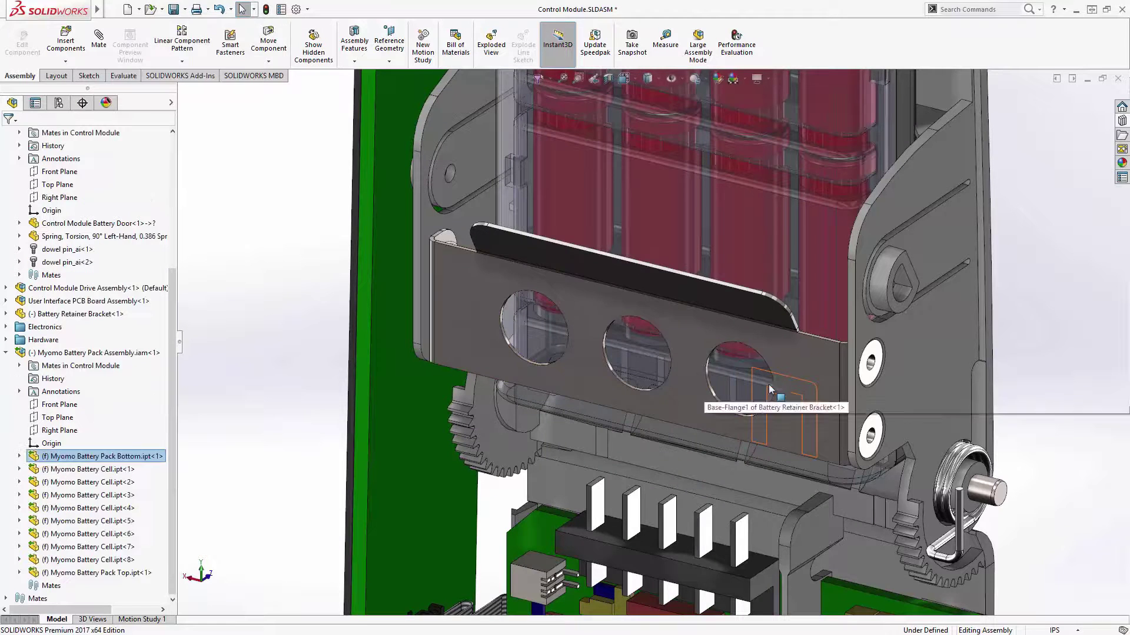
pyautogui.rightClick(774, 383)
pyautogui.click(793, 379)
pyautogui.rightClick(791, 380)
pyautogui.click(785, 387)
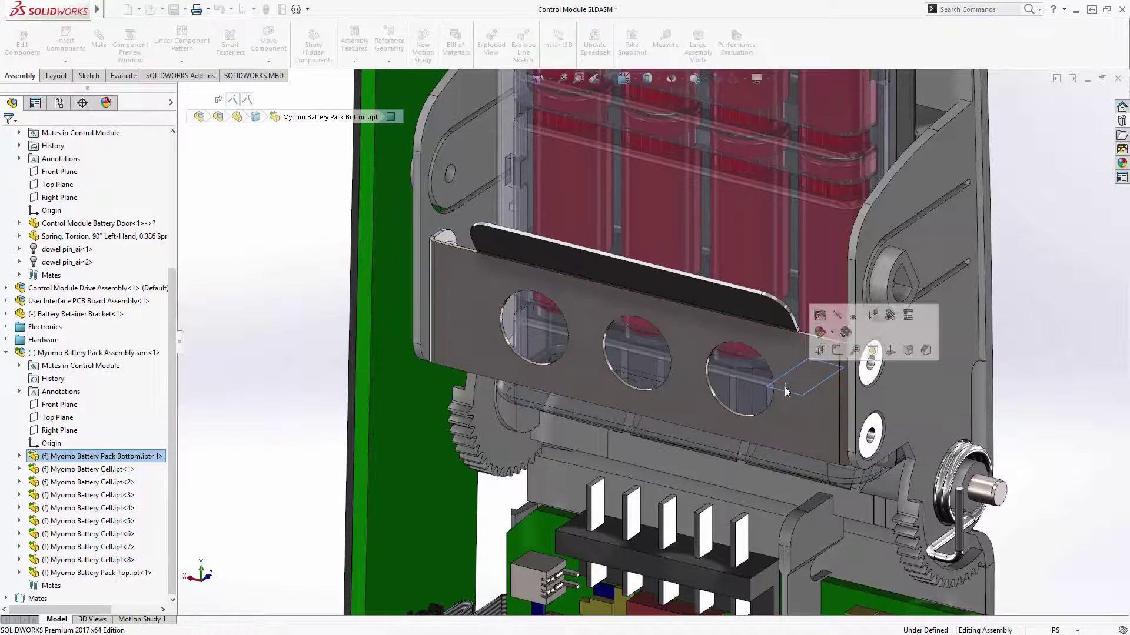
pyautogui.click(790, 524)
pyautogui.click(823, 515)
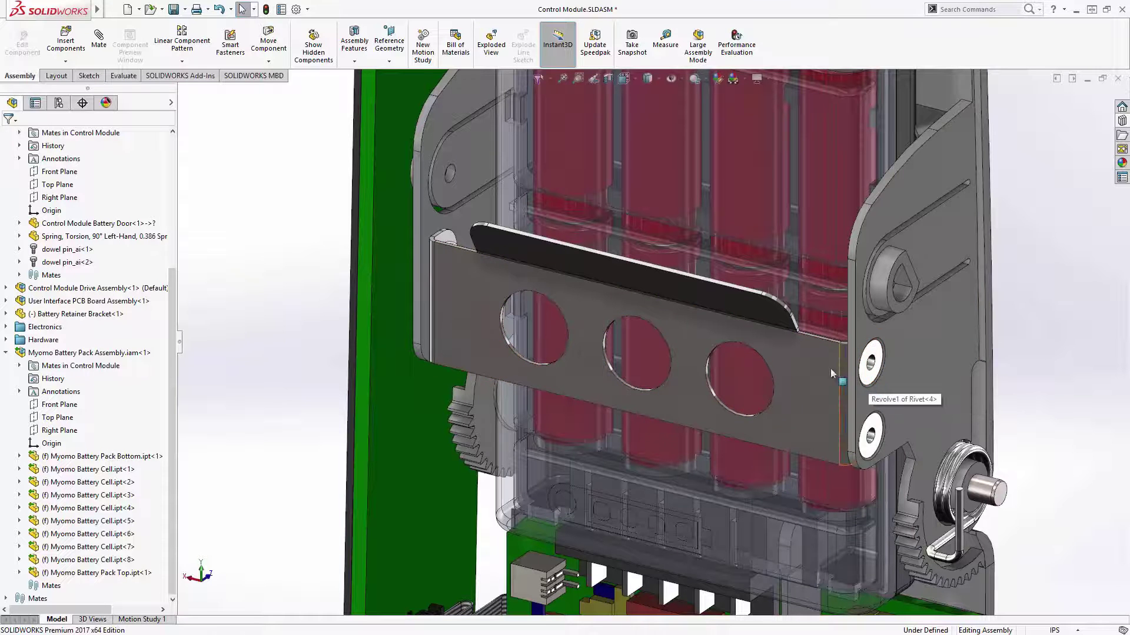
# Mate the retainer bracket face coincident with the battery pack's top face
pyautogui.click(798, 366)
pyautogui.click(827, 337)
pyautogui.click(812, 359)
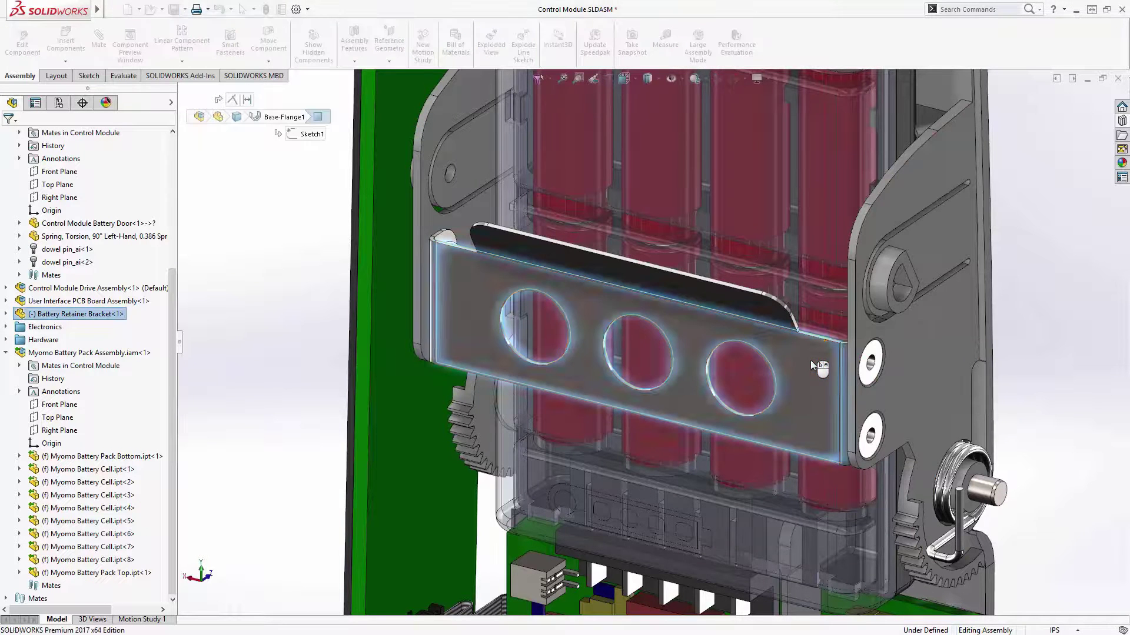
pyautogui.keyDown('ctrl'); pyautogui.click(810, 317); pyautogui.keyUp('ctrl')
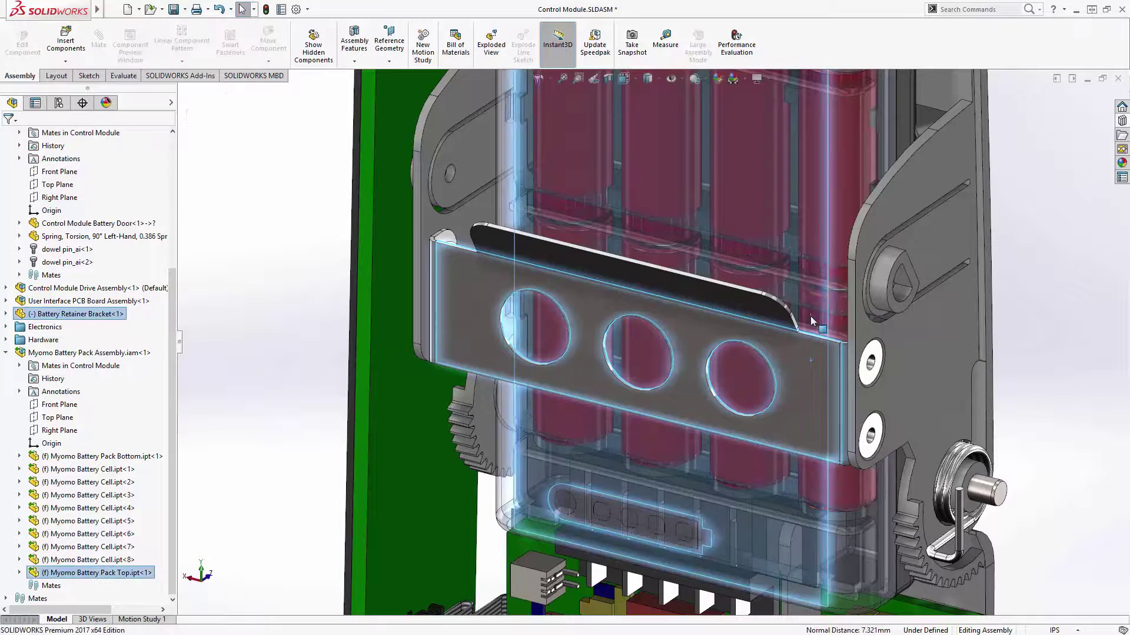
pyautogui.click(842, 303)
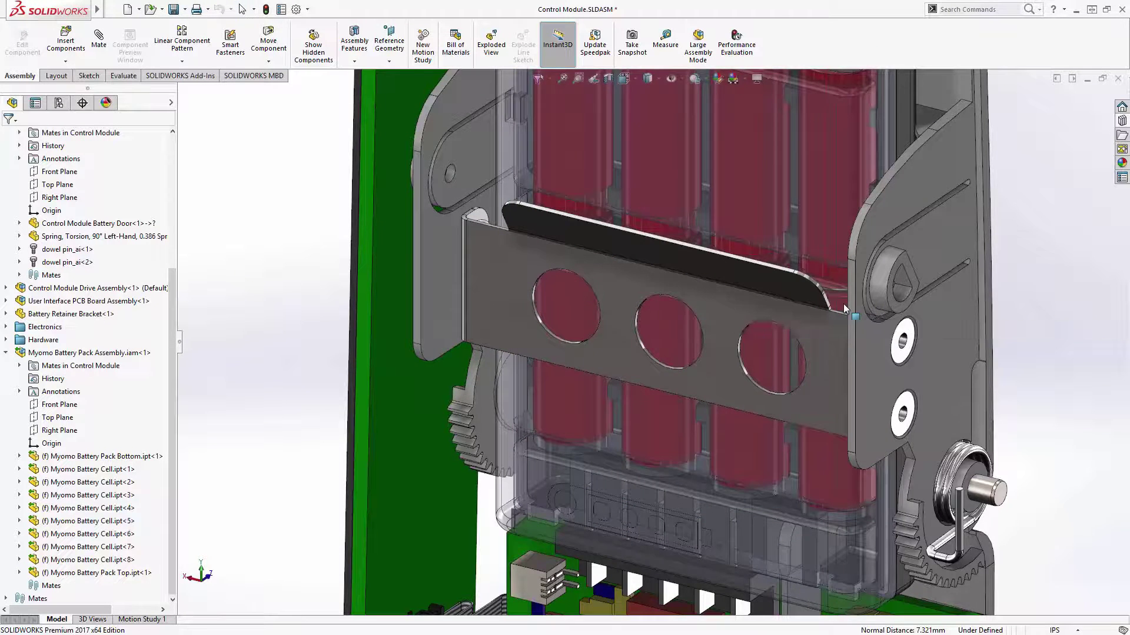
pyautogui.scroll(5, 863, 349)
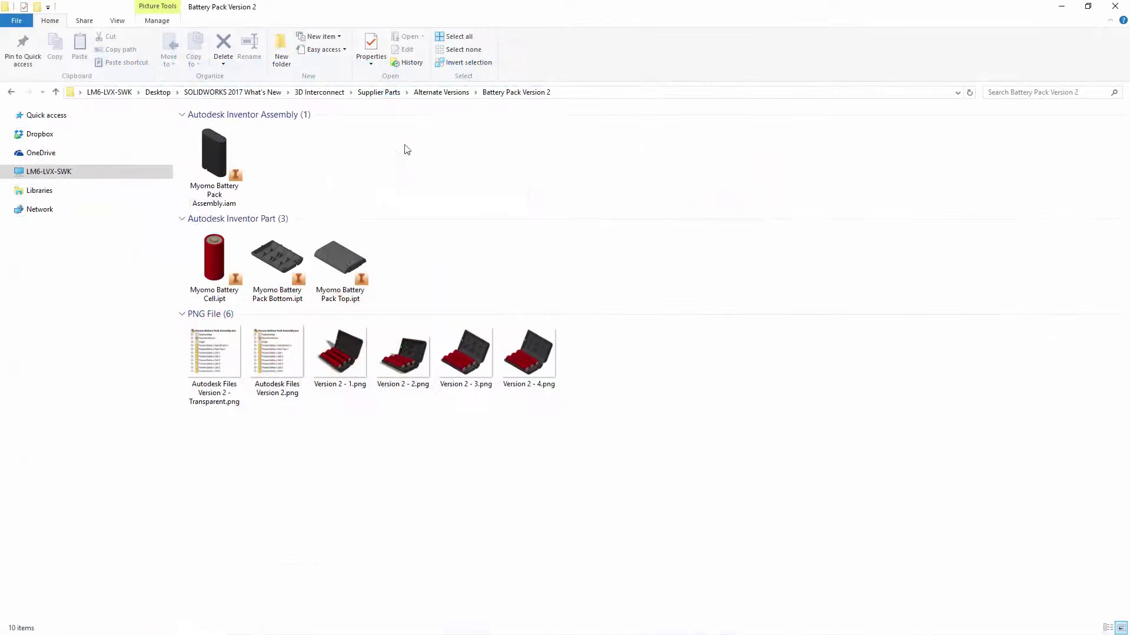
# Copy the four Battery Pack Version 2 files into Supplier Parts, replacing the originals
pyautogui.moveTo(423, 139); pyautogui.dragTo(211, 263)
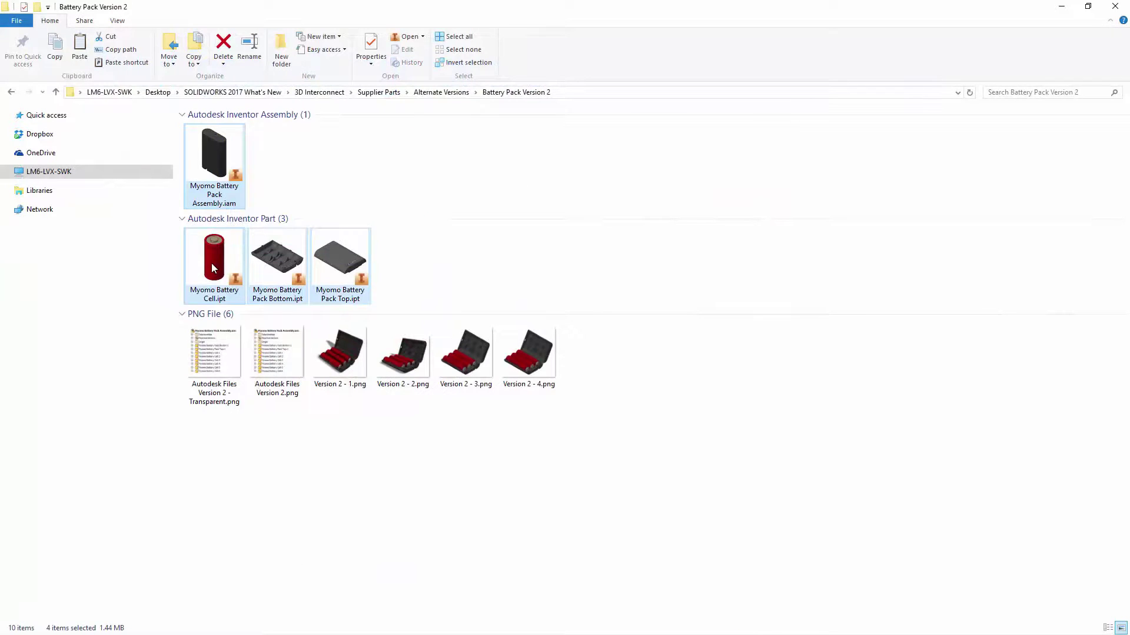
pyautogui.hotkey('alt', 'Up')
pyautogui.hotkey('alt', 'Up')
pyautogui.click(245, 459)
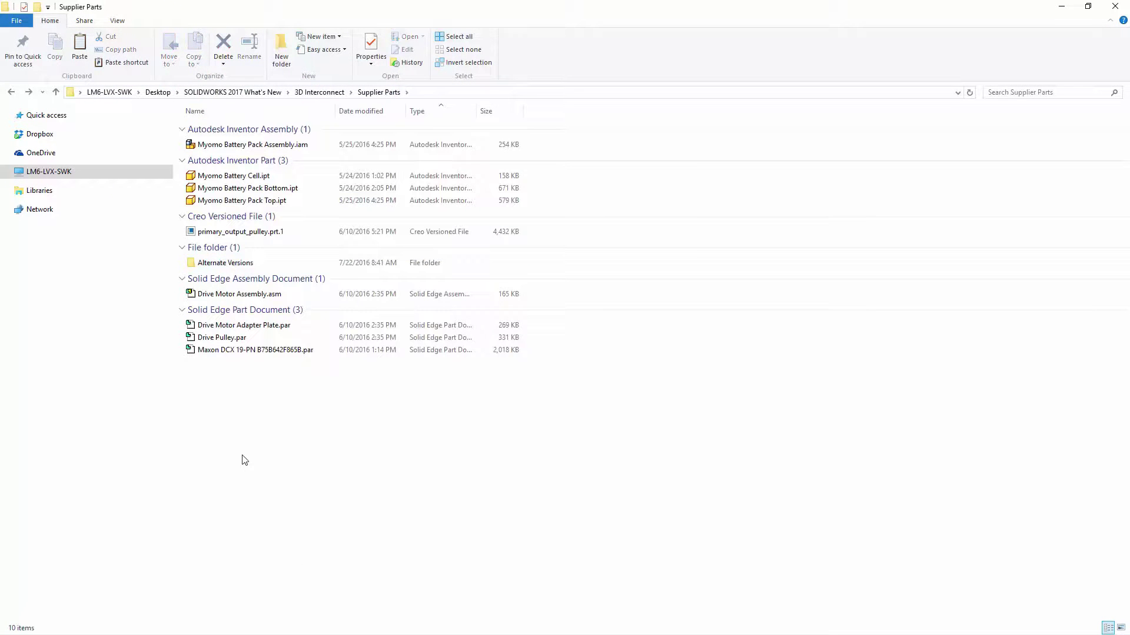
pyautogui.hotkey('ctrl', 'v')
pyautogui.click(520, 231)
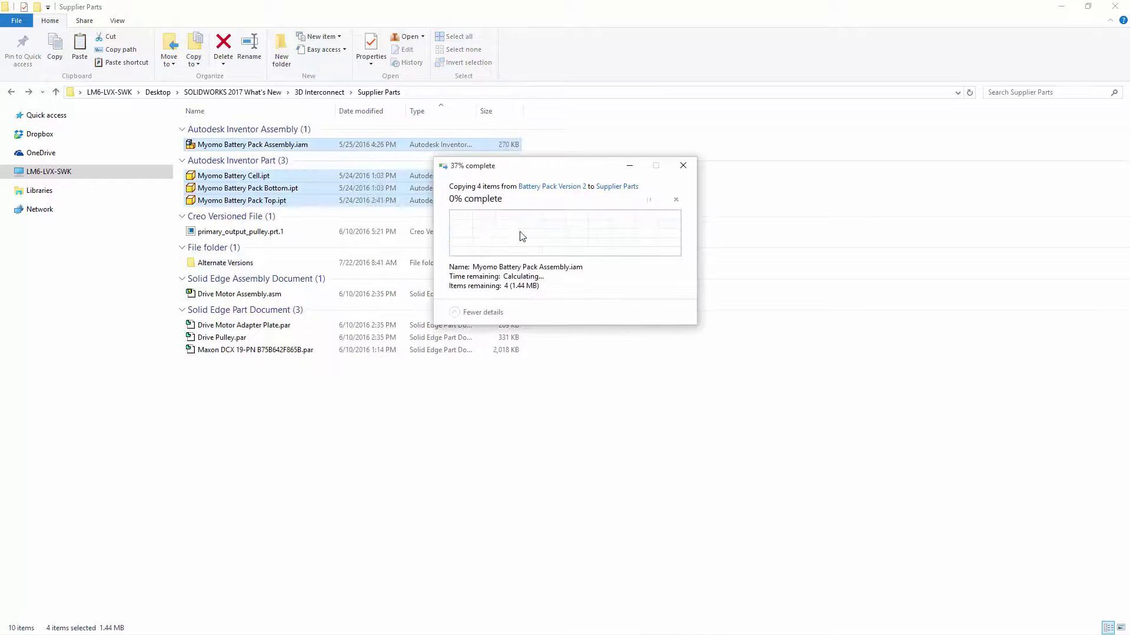
pyautogui.hotkey('alt', 'Tab')
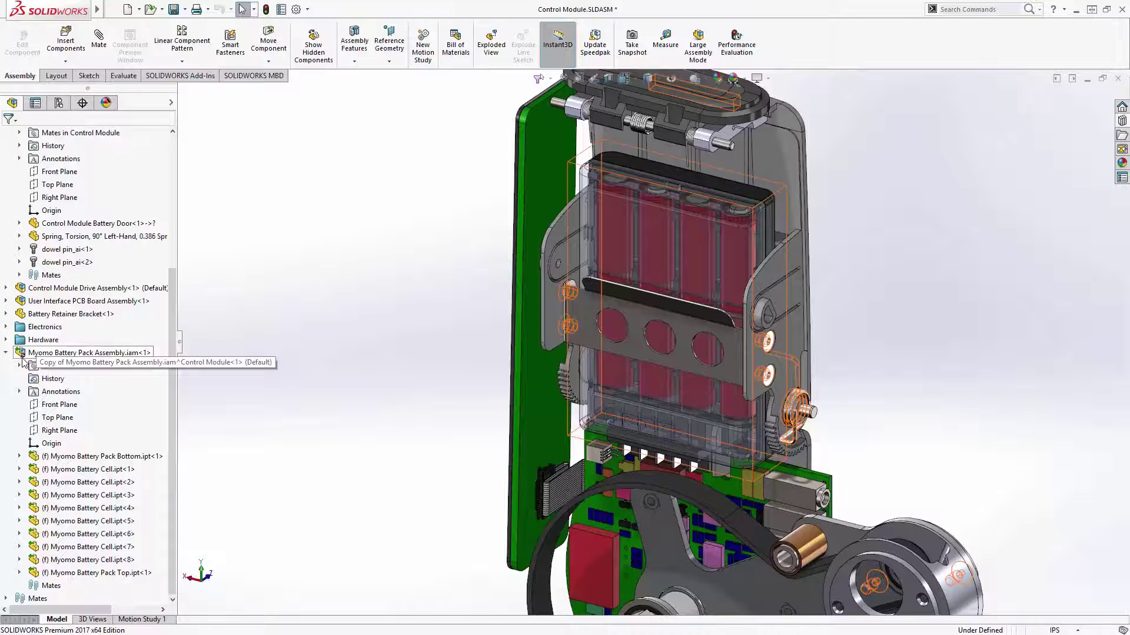
# Run Update Model on Myomo Battery Pack Assembly to load the version 2 battery
pyautogui.rightClick(132, 353)
pyautogui.click(214, 369)
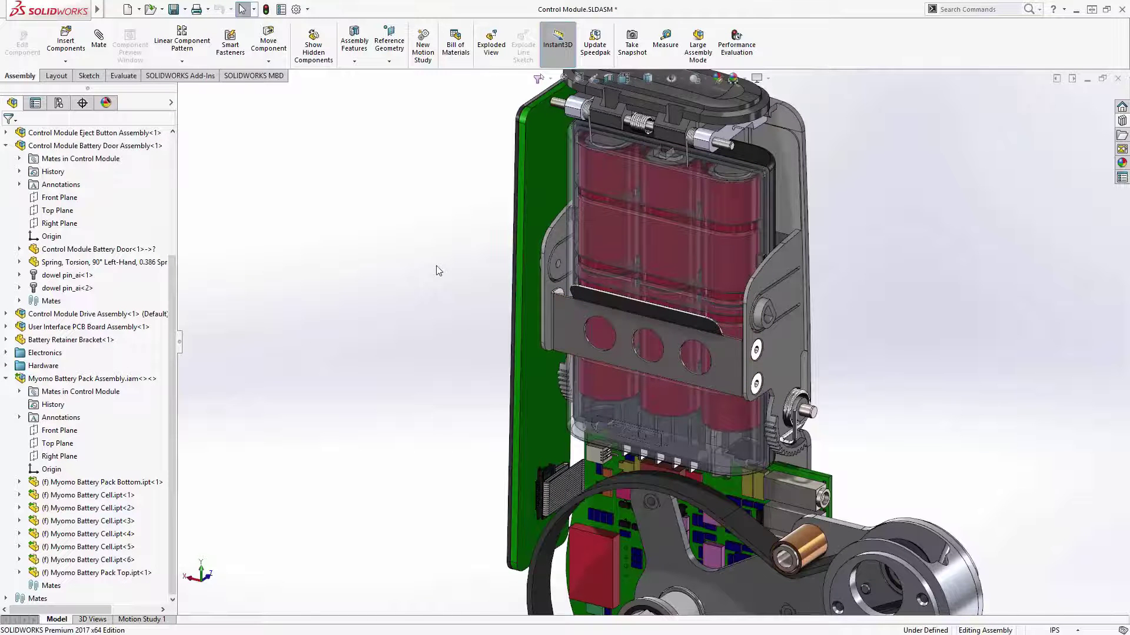
pyautogui.keyDown('ctrl'); pyautogui.moveTo(464, 532); pyautogui.dragTo(410, 252, button='middle'); pyautogui.keyUp('ctrl')
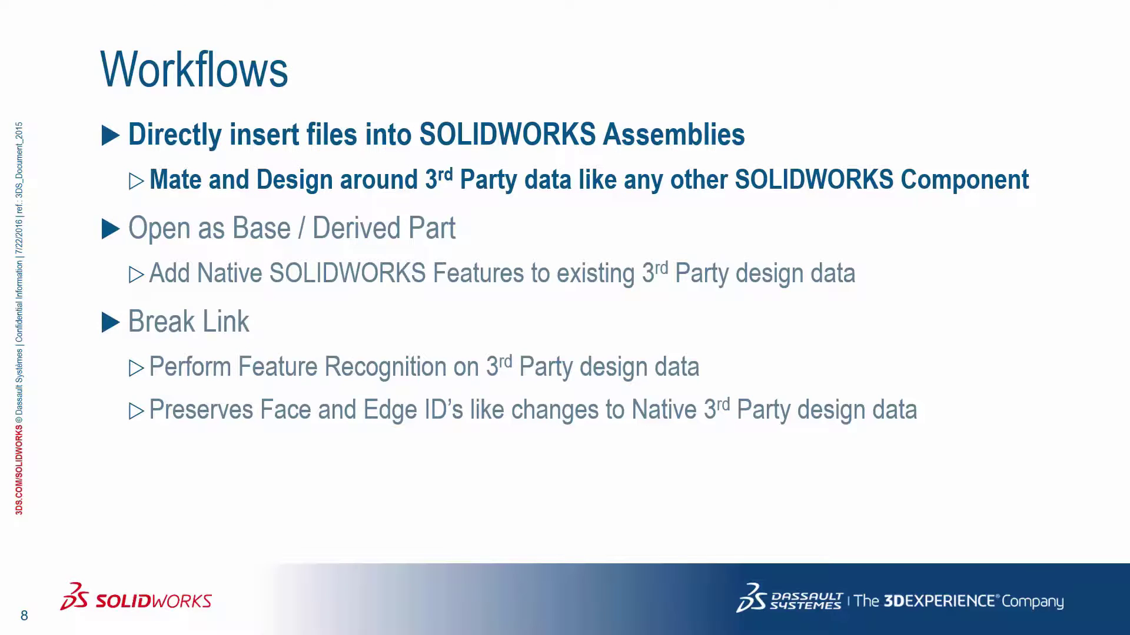
# Advance the slideshow from slide 8 to the Base Part slide
pyautogui.press('Right')
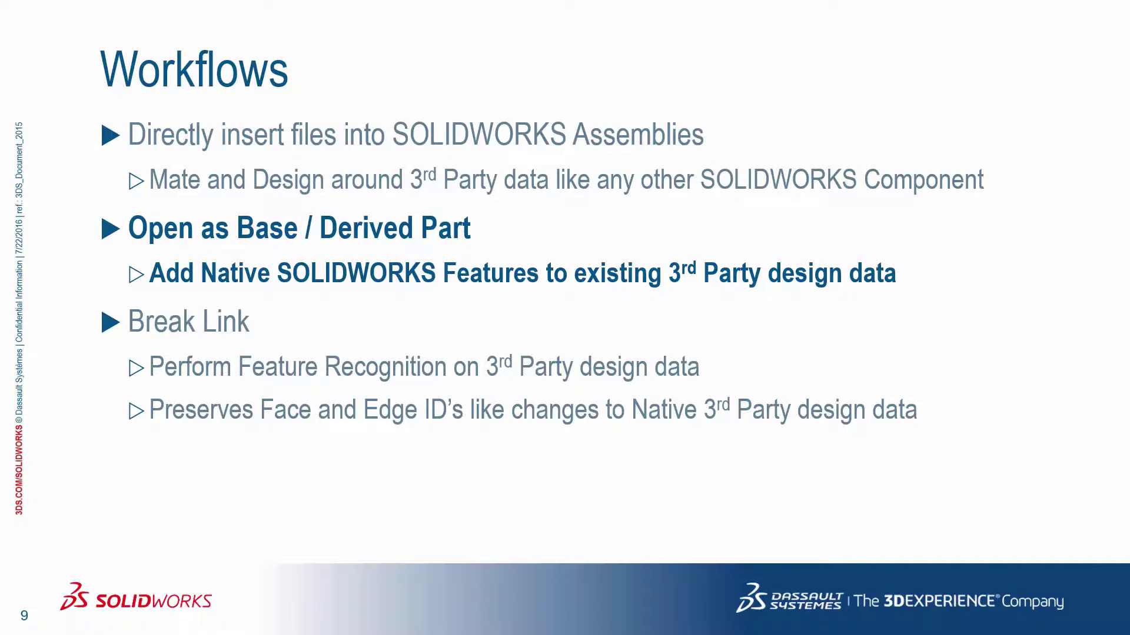
pyautogui.press('Right')
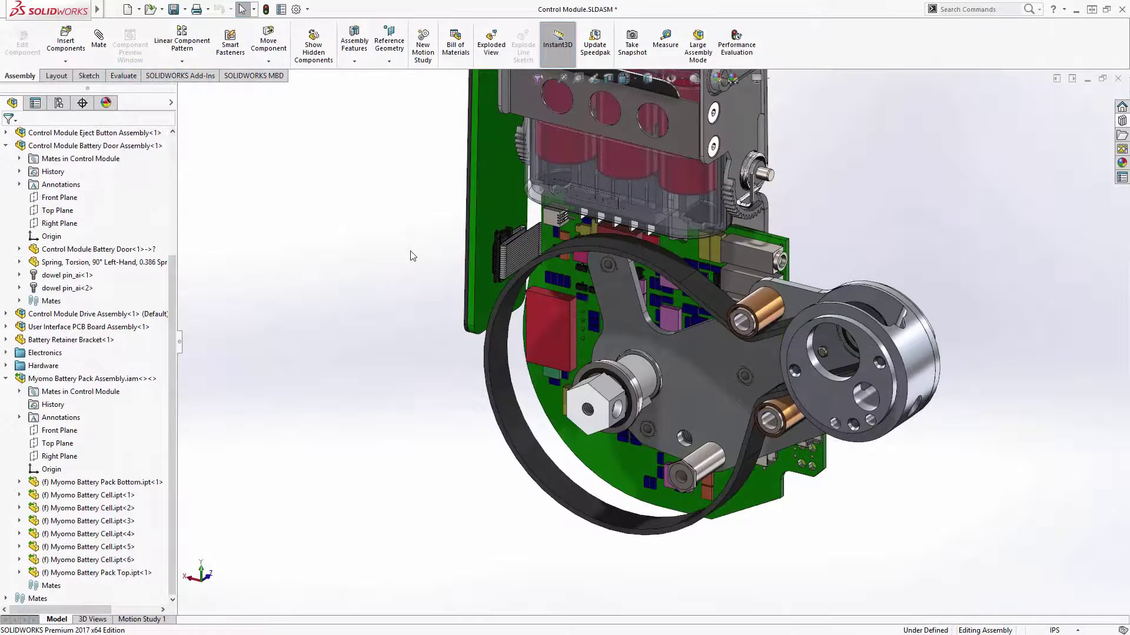
# Open primary_output_pulley.prt.1 from Supplier Parts as a SOLIDWORKS base part
pyautogui.click(151, 10)
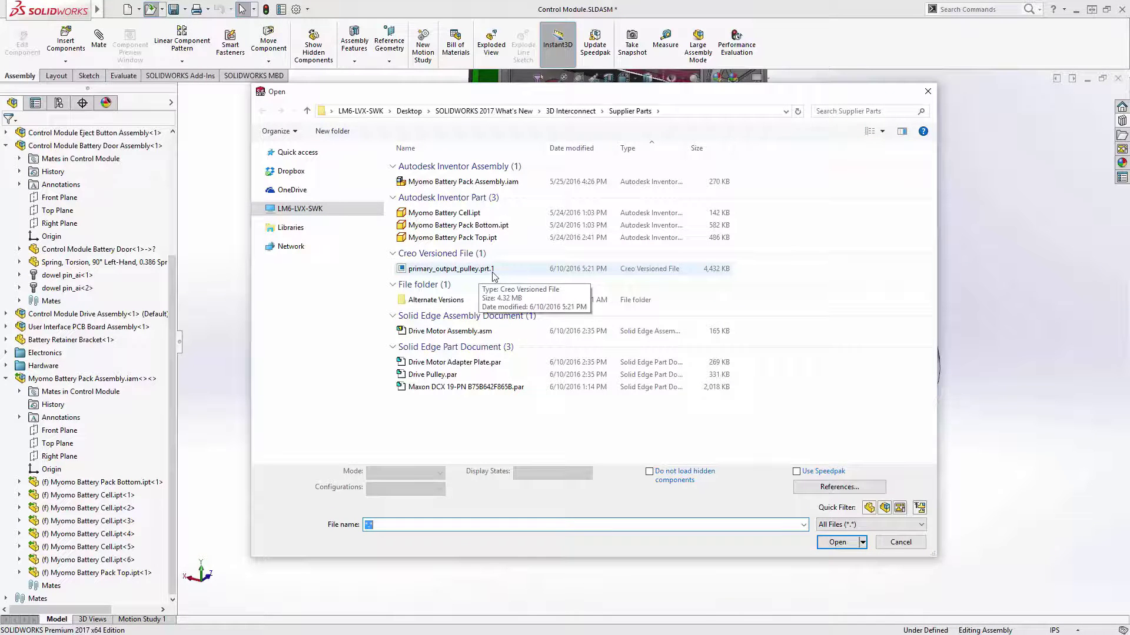
pyautogui.doubleClick(445, 269)
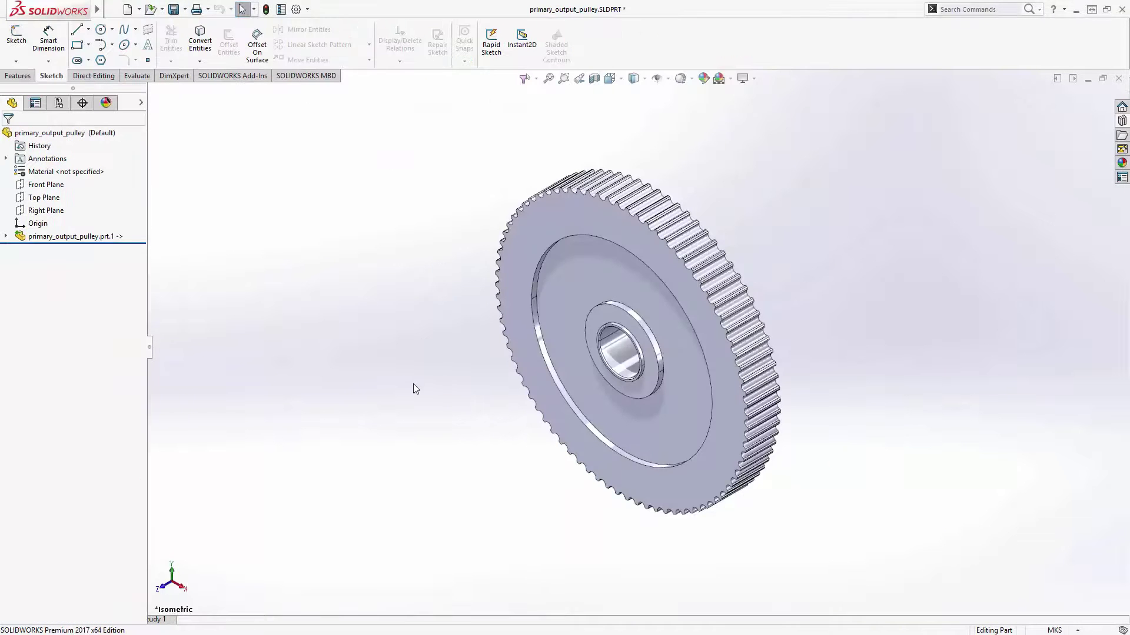
pyautogui.moveTo(416, 388); pyautogui.dragTo(437, 368, button='middle')
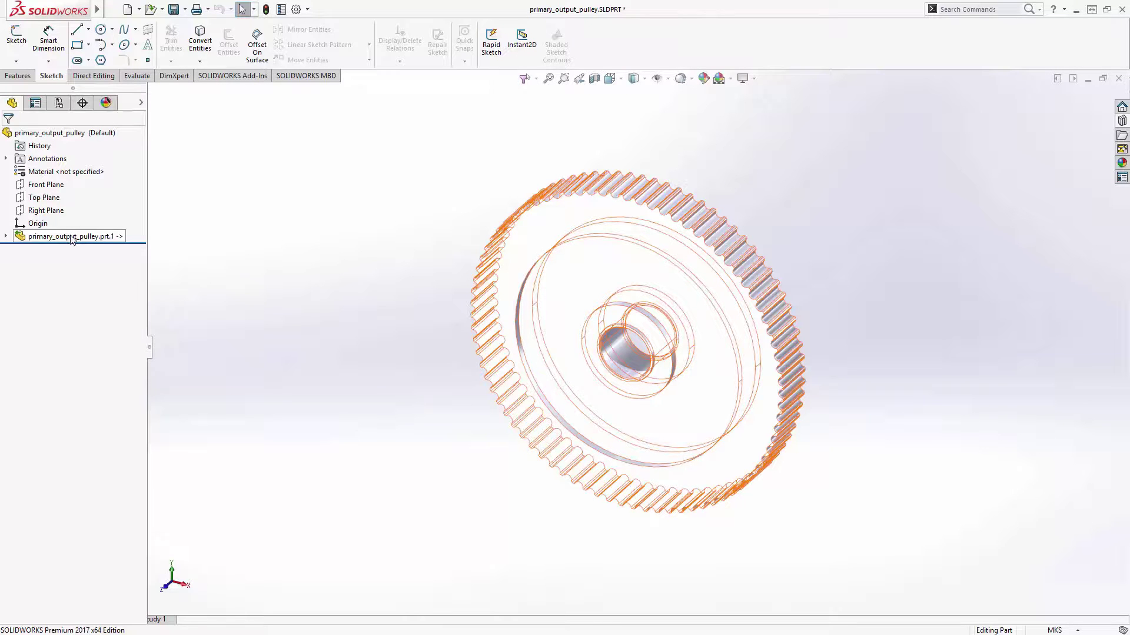
# Cut a Keyway from Design Library Gears & Sprockets into the pulley hub
pyautogui.click(1123, 122)
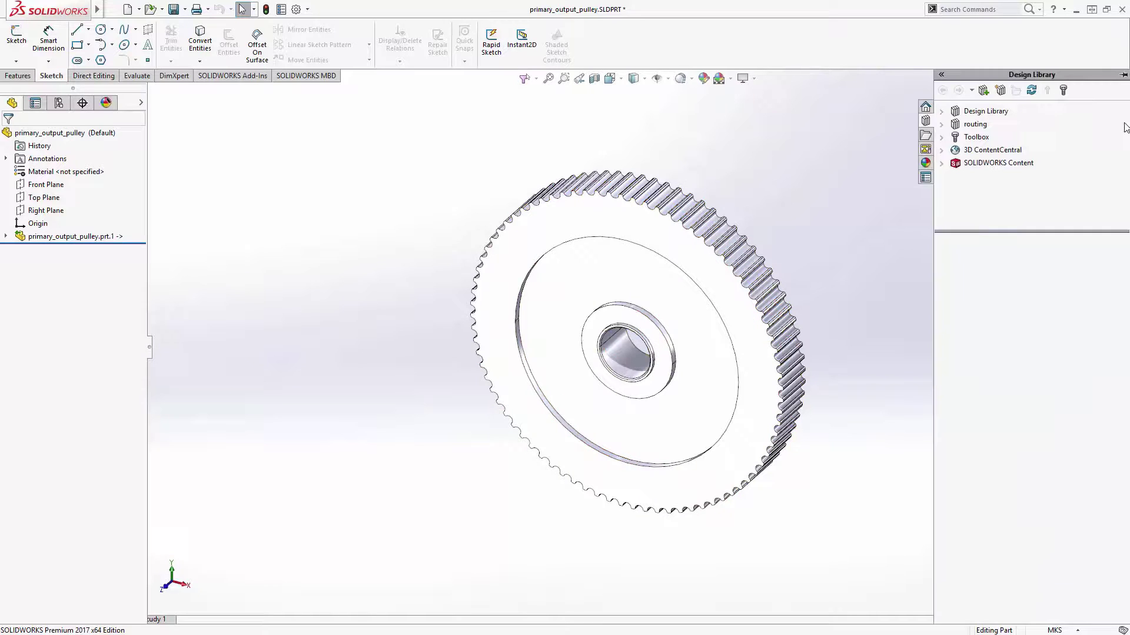
pyautogui.click(941, 112)
pyautogui.click(954, 163)
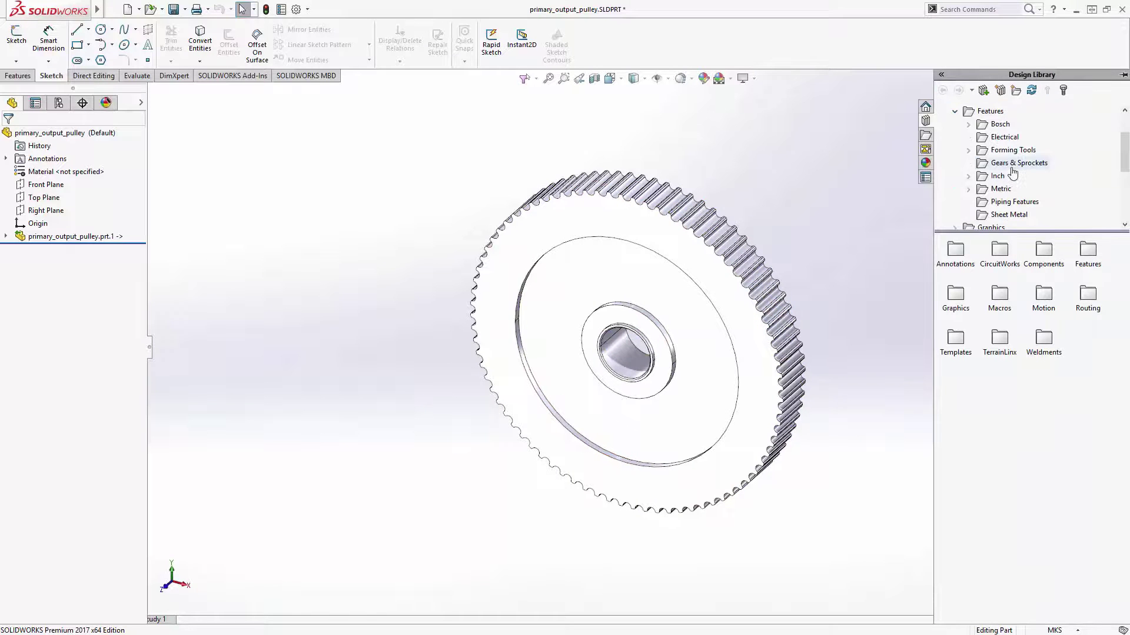
pyautogui.click(1009, 166)
pyautogui.moveTo(1043, 251); pyautogui.dragTo(665, 380)
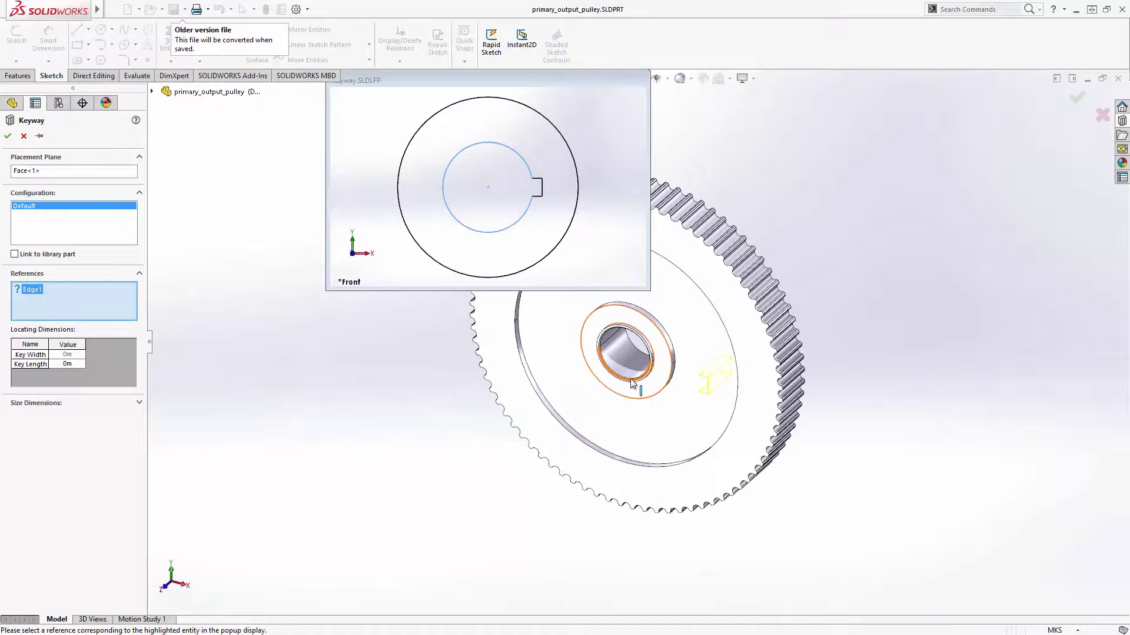
pyautogui.click(632, 383)
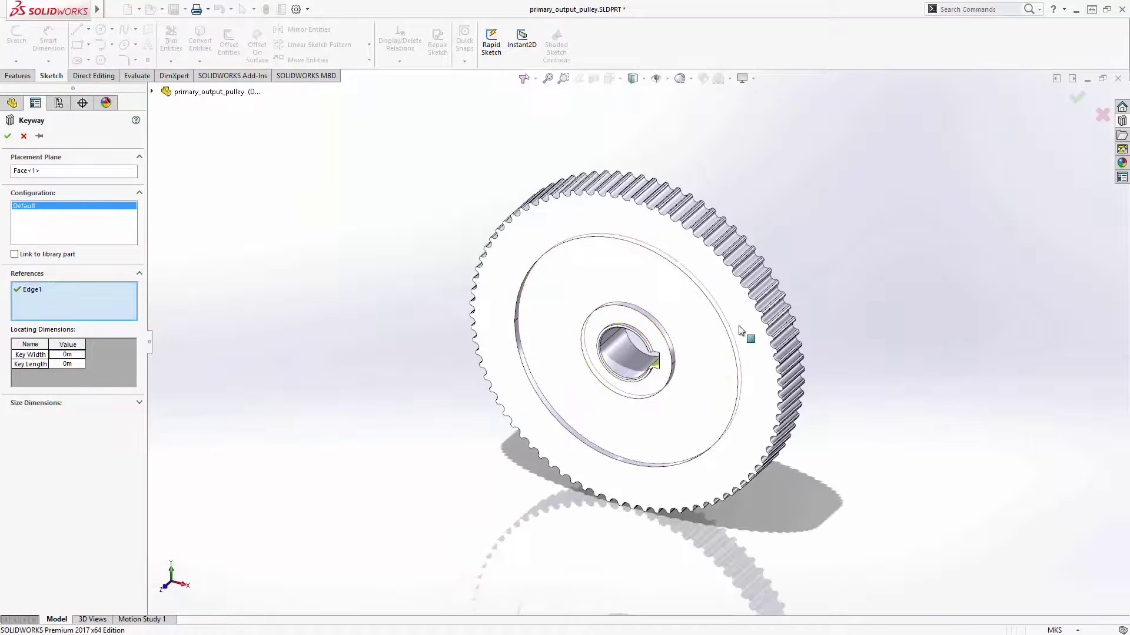
pyautogui.click(1077, 99)
# Cut a Curved Slot library feature into the pulley face, referenced to its outer edge
pyautogui.click(1122, 122)
pyautogui.moveTo(1002, 252); pyautogui.dragTo(713, 387)
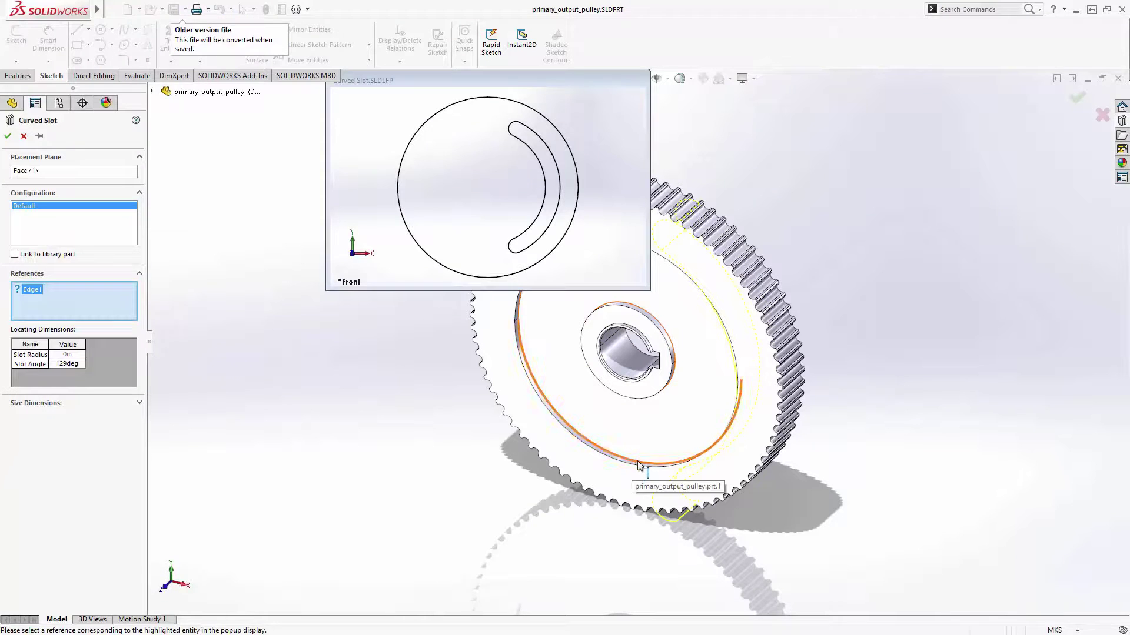
pyautogui.click(639, 466)
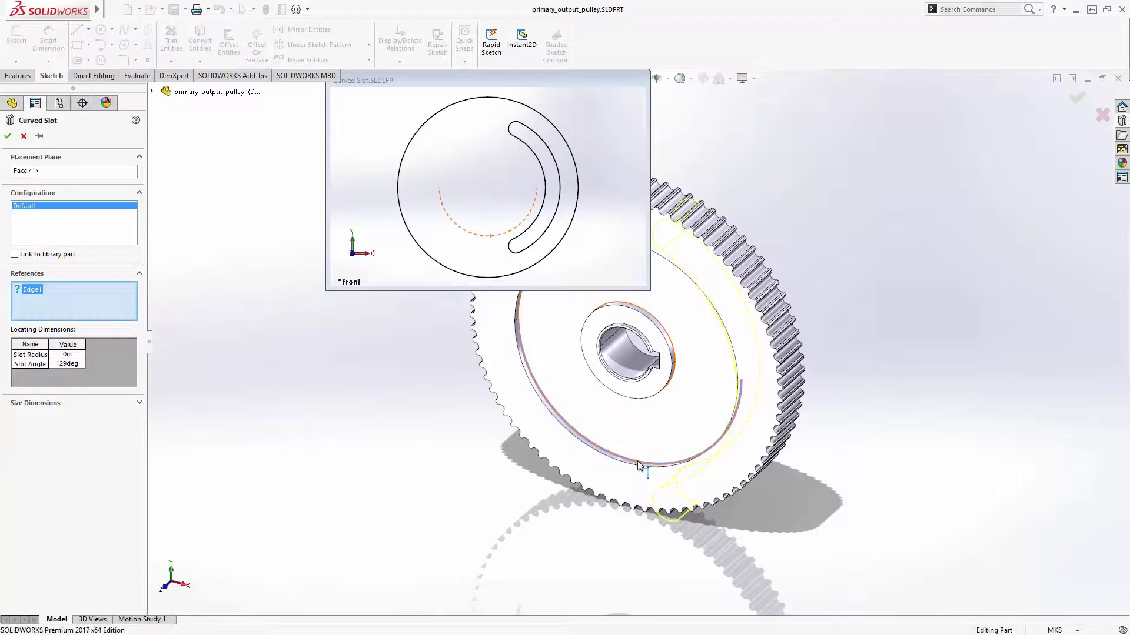
pyautogui.click(1078, 99)
pyautogui.moveTo(782, 529); pyautogui.dragTo(658, 537, button='middle')
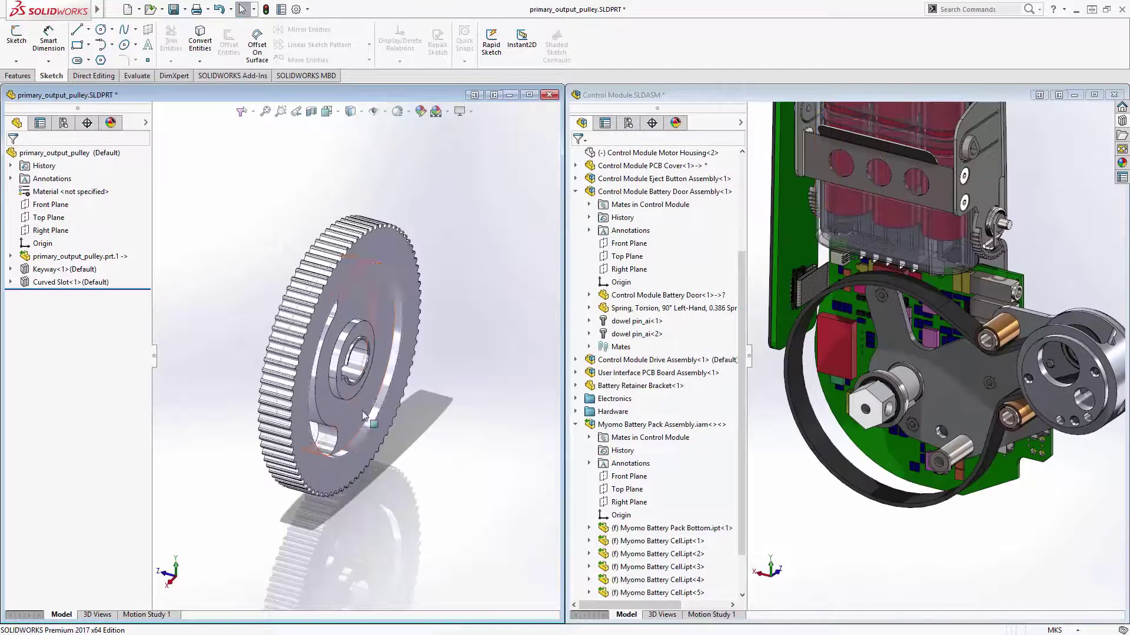
# Drag the modified pulley into the Control Module assembly and rotate it onto the drive
pyautogui.moveTo(353, 404); pyautogui.dragTo(920, 386)
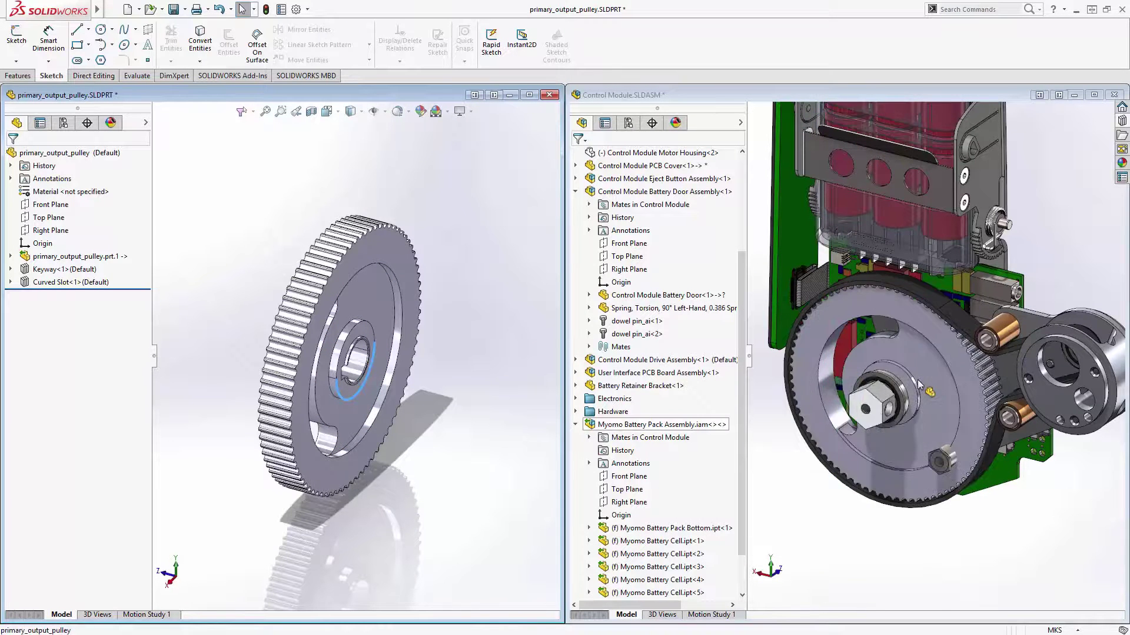
pyautogui.moveTo(919, 351); pyautogui.dragTo(833, 540)
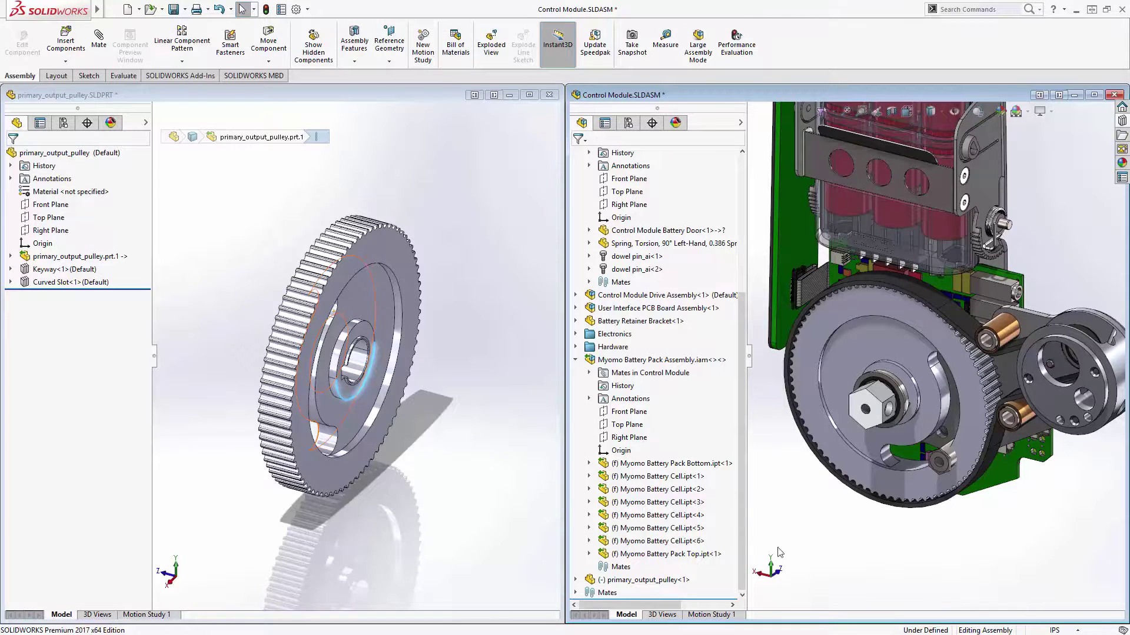
pyautogui.moveTo(334, 534); pyautogui.dragTo(469, 524, button='middle')
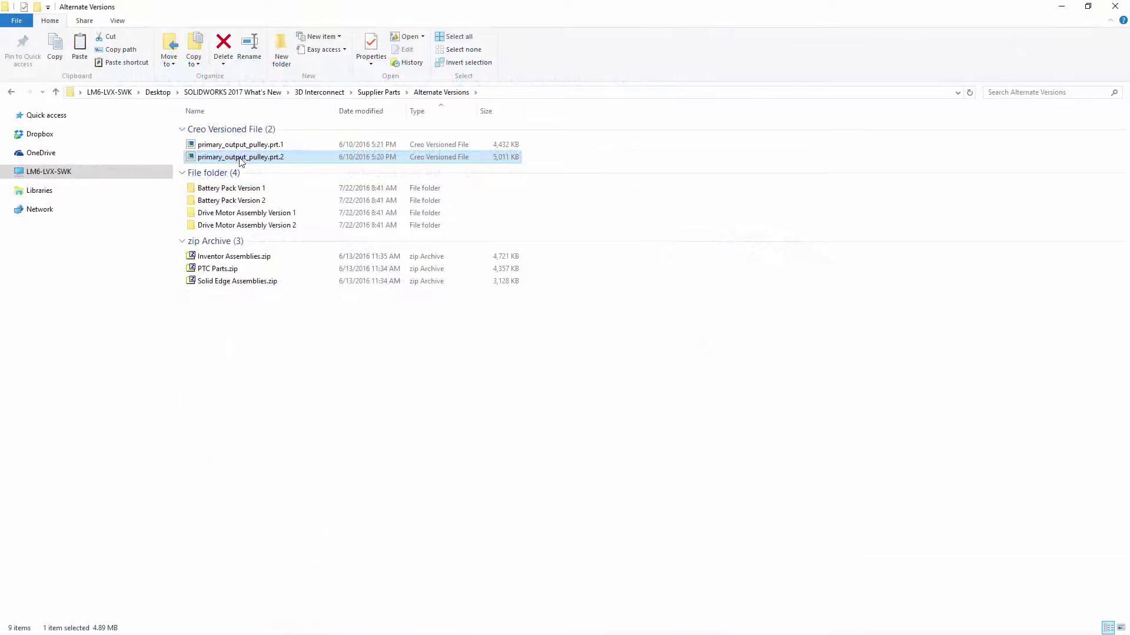
# Paste primary_output_pulley.prt.2 into Supplier Parts beside prt.1, then switch back to SOLIDWORKS
pyautogui.press('BackSpace')
pyautogui.click(281, 421)
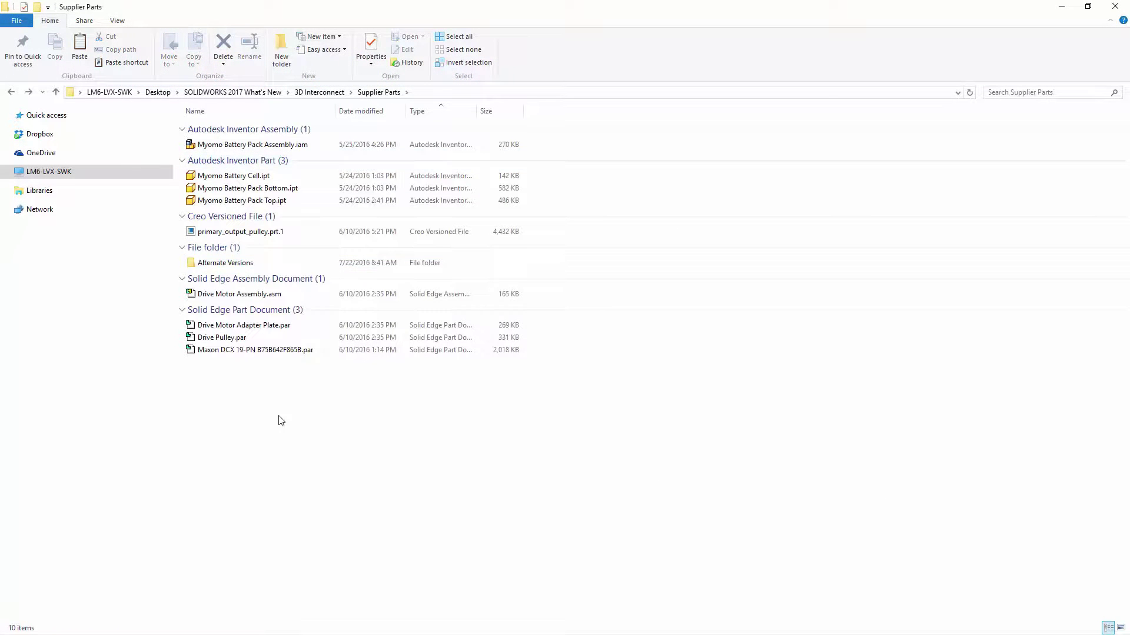
pyautogui.hotkey('ctrl', 'v')
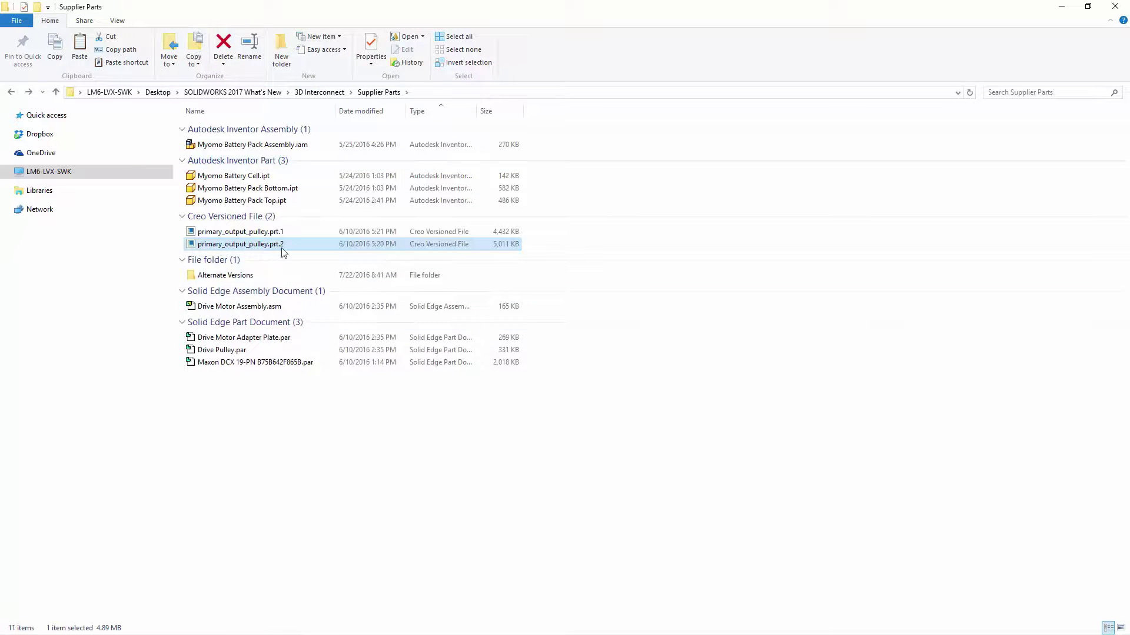
pyautogui.hotkey('alt', 'Tab')
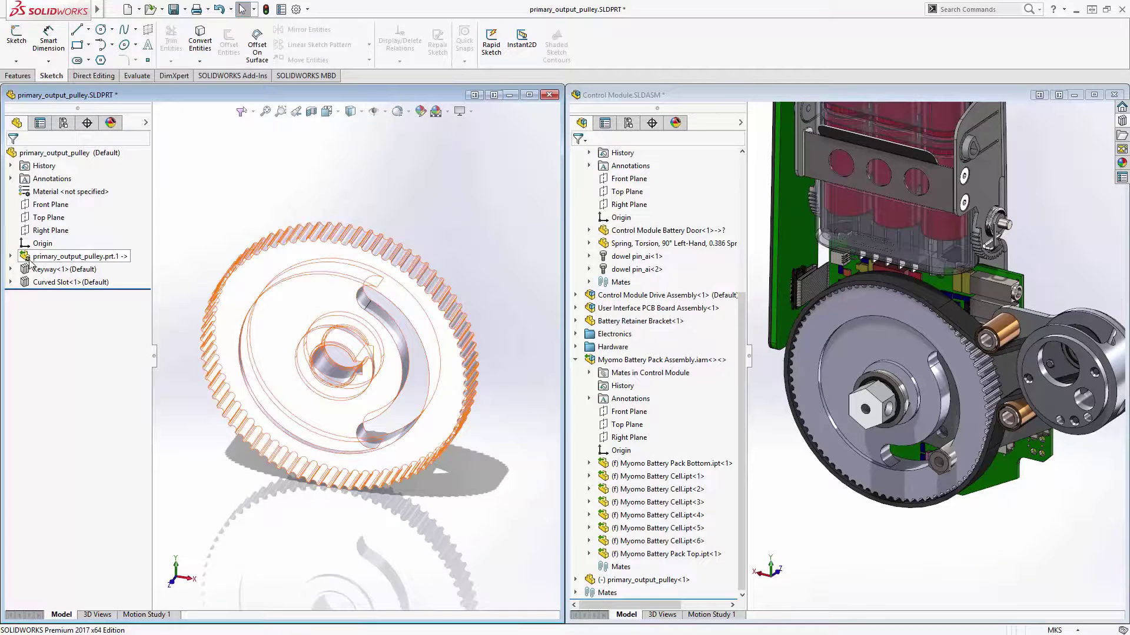
# Update the pulley base to primary_output_pulley.prt.2, check Keyway<1> and Curved Slot<1>, then activate the assembly
pyautogui.rightClick(107, 262)
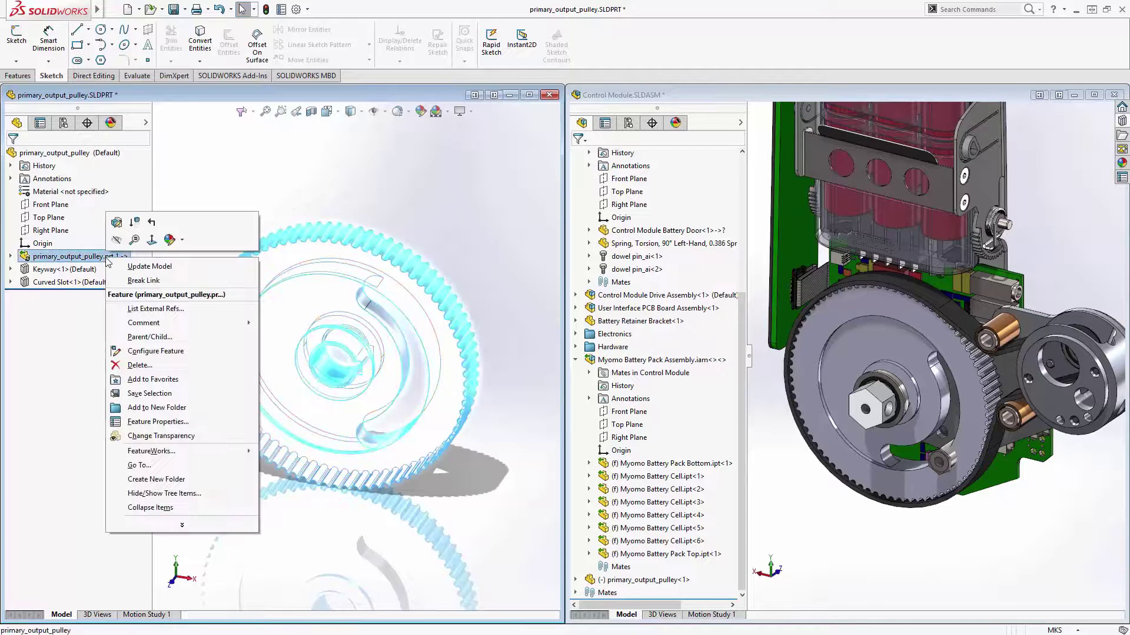
pyautogui.click(169, 272)
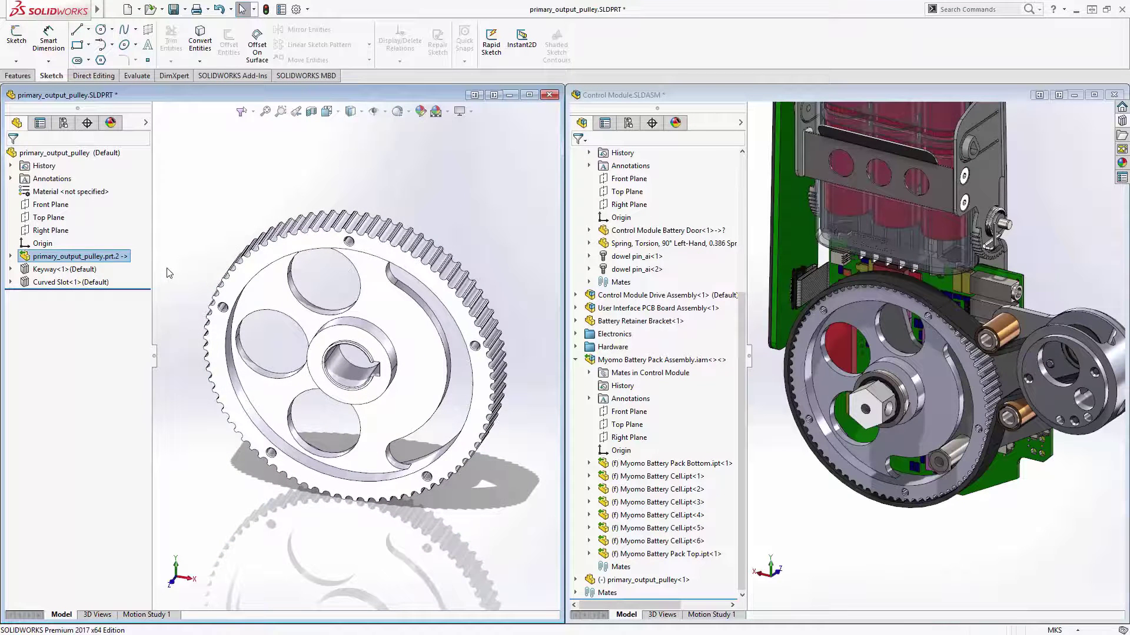
pyautogui.click(11, 283)
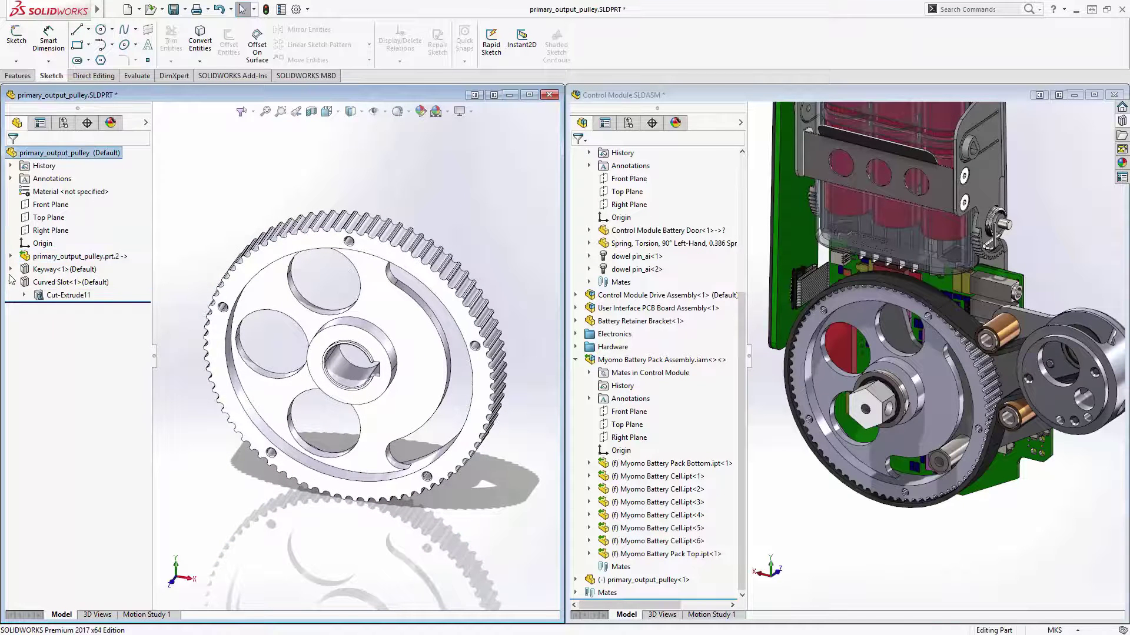
pyautogui.click(11, 270)
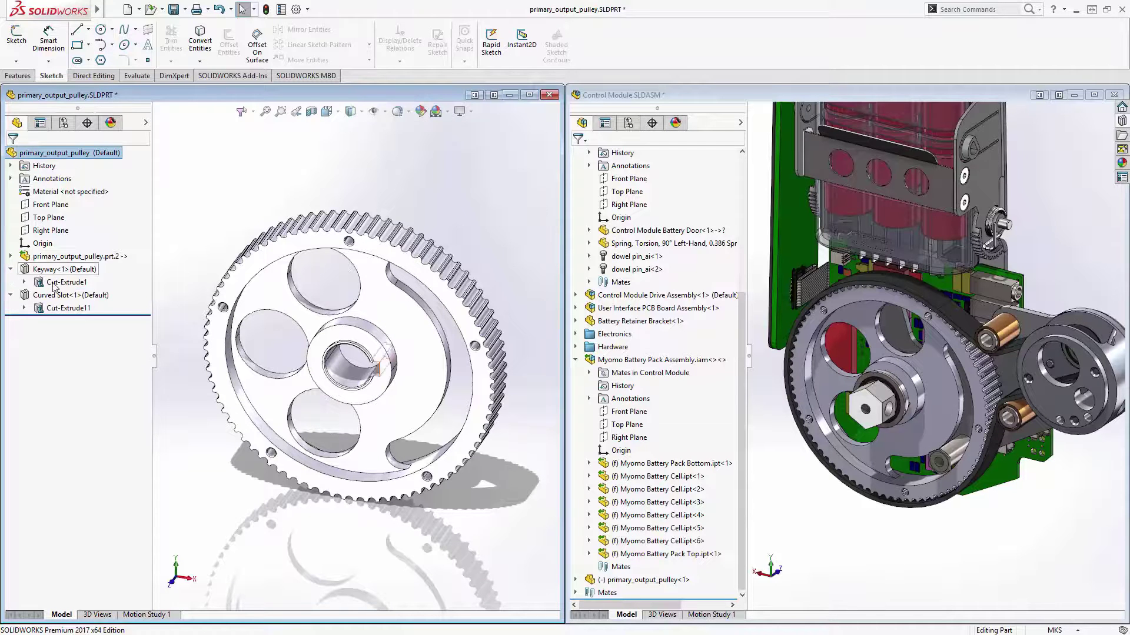
pyautogui.click(739, 357)
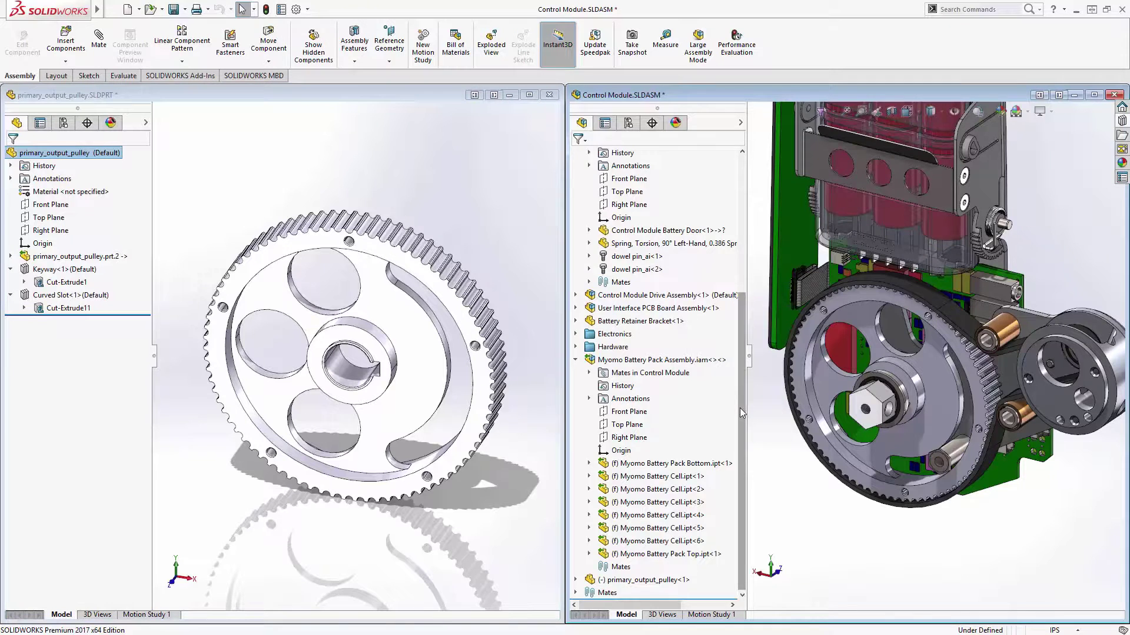
# Collapse the tree, maximize the Control Module assembly, and switch to the Motor Plate display state
pyautogui.hotkey('shift', 'c')
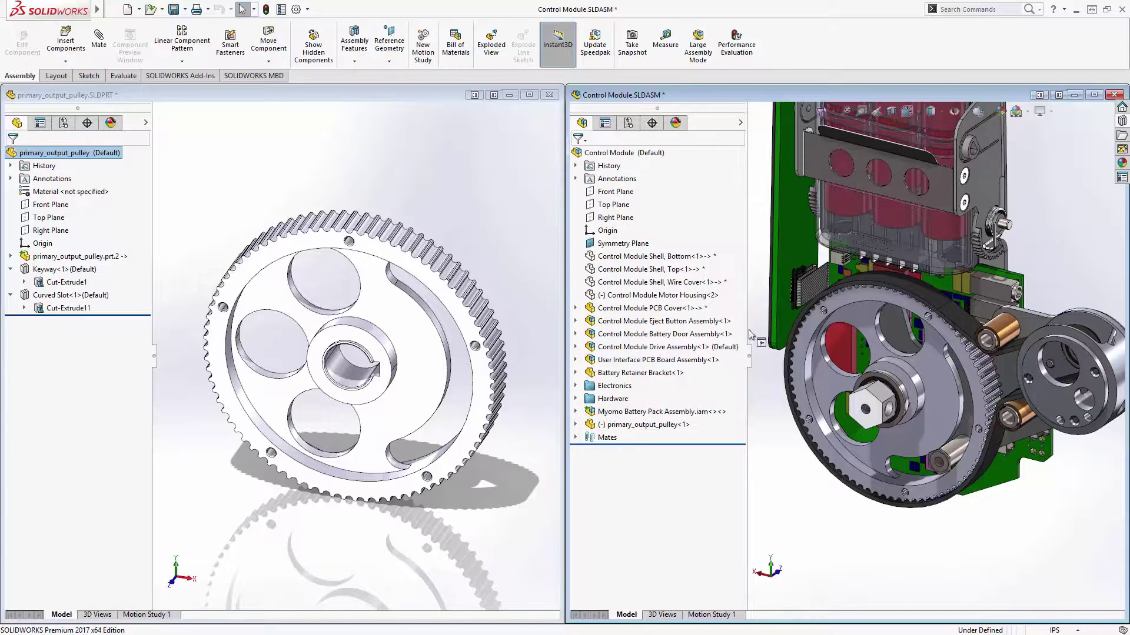
pyautogui.click(1094, 95)
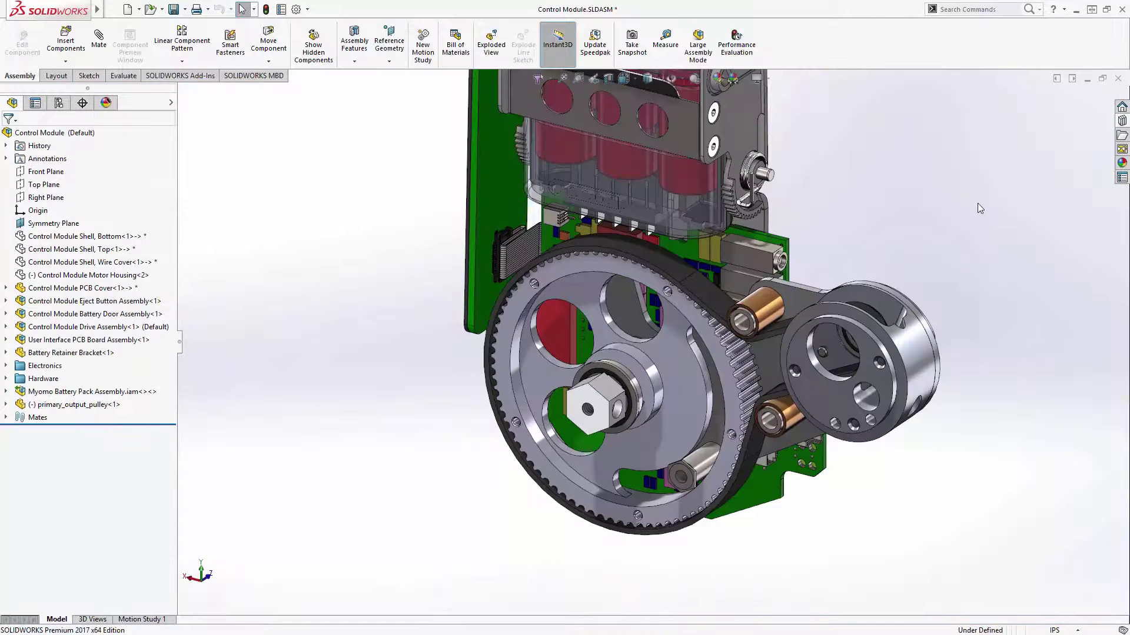
pyautogui.rightClick(757, 120)
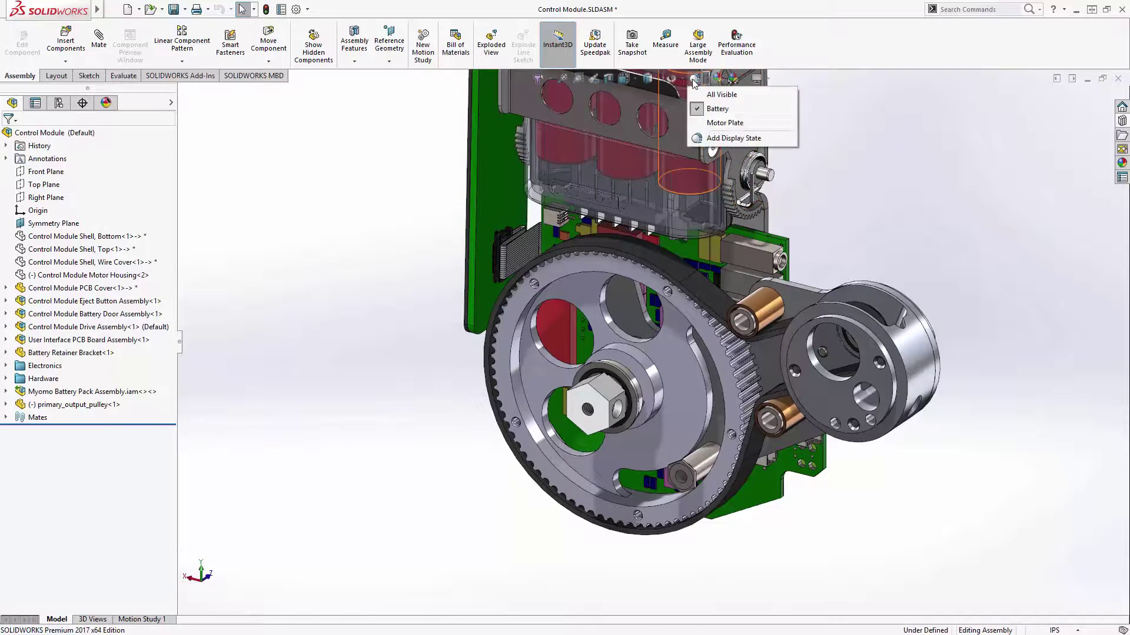
pyautogui.click(711, 127)
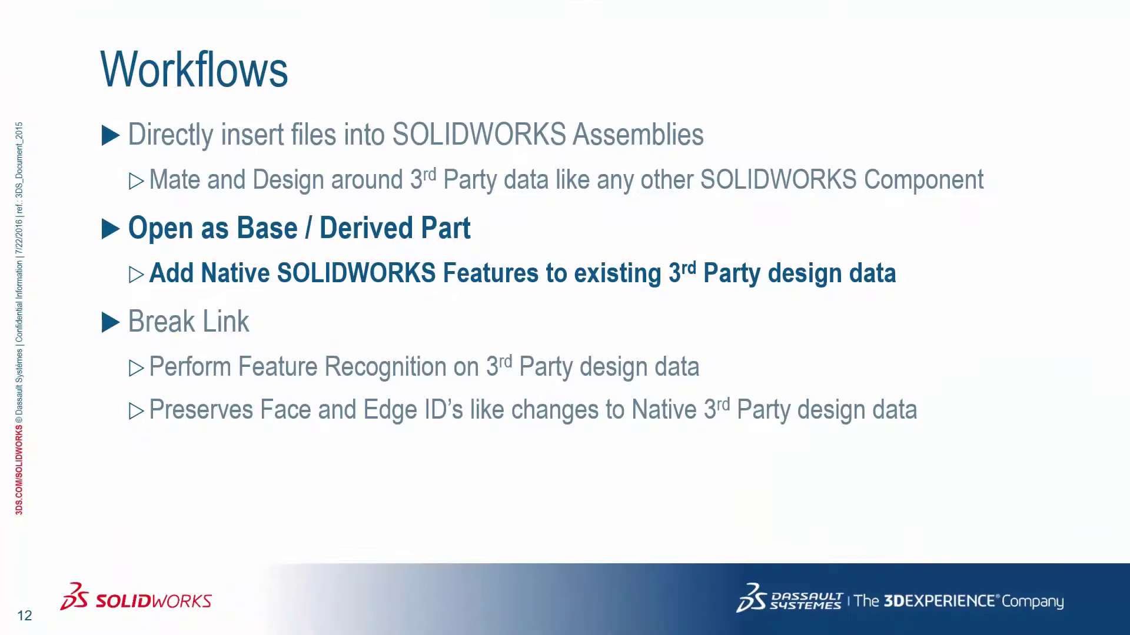
# Advance two slides, from slide 12 to slide 14, 'Break Link'
pyautogui.press('Right')
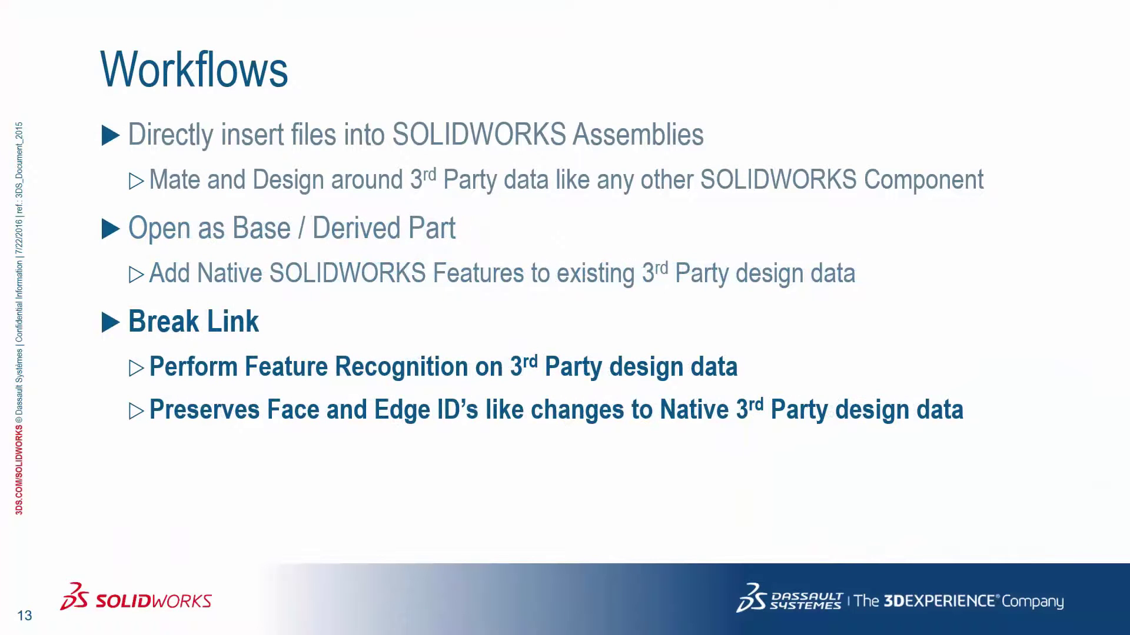
pyautogui.press('Right')
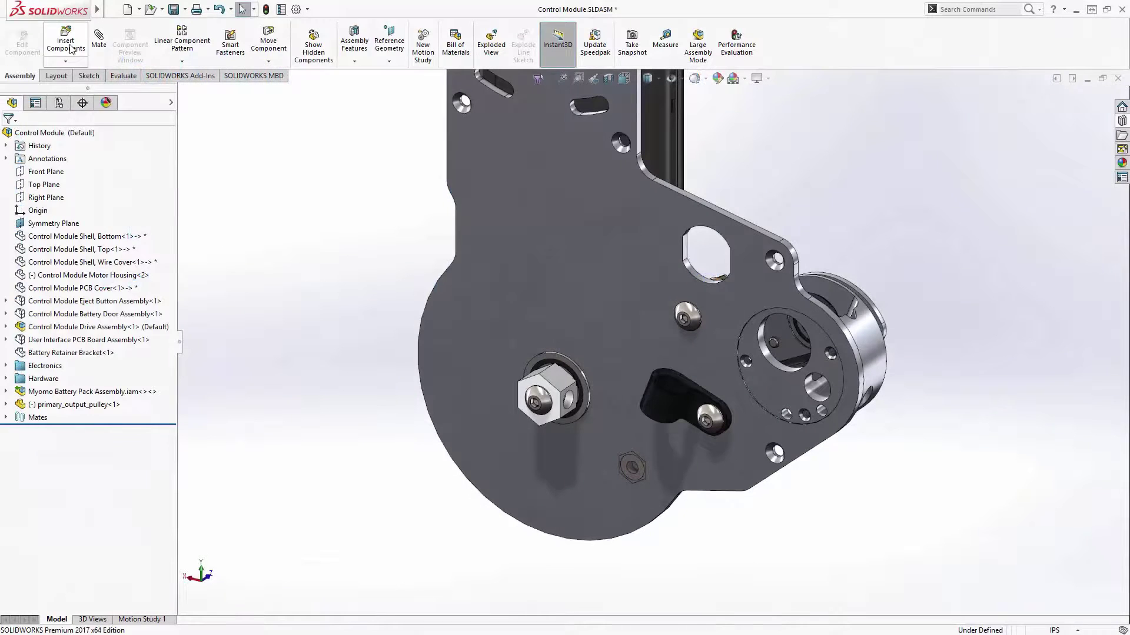
# Insert Drive Motor Assembly.asm using the Solid Edge Assembly (*.asm) filter and place it beside the plate
pyautogui.click(66, 44)
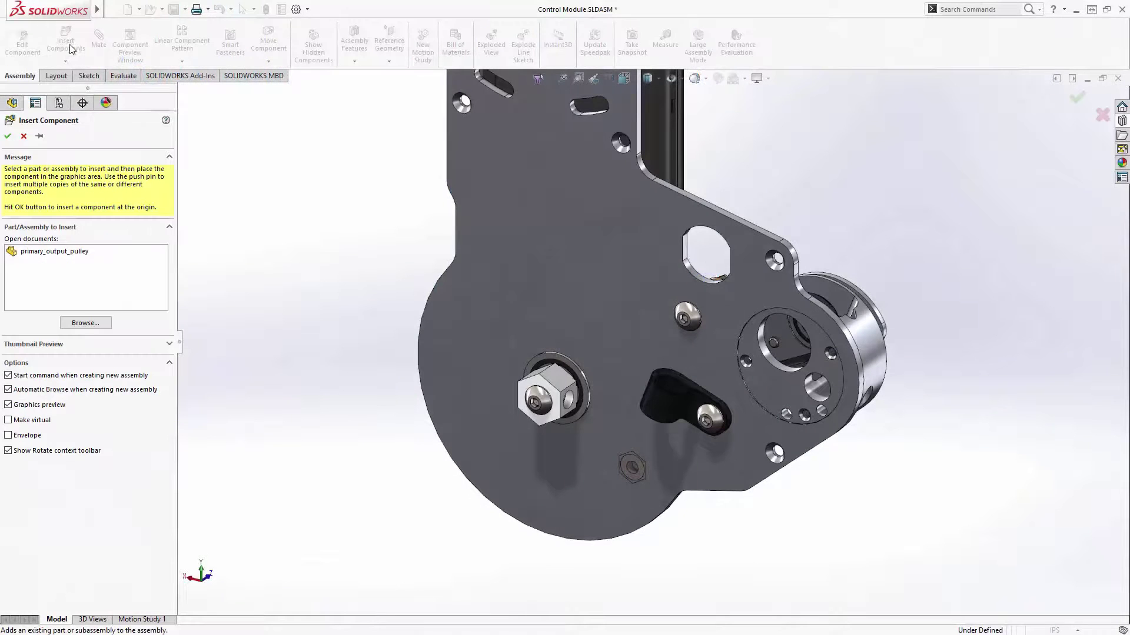
pyautogui.click(86, 323)
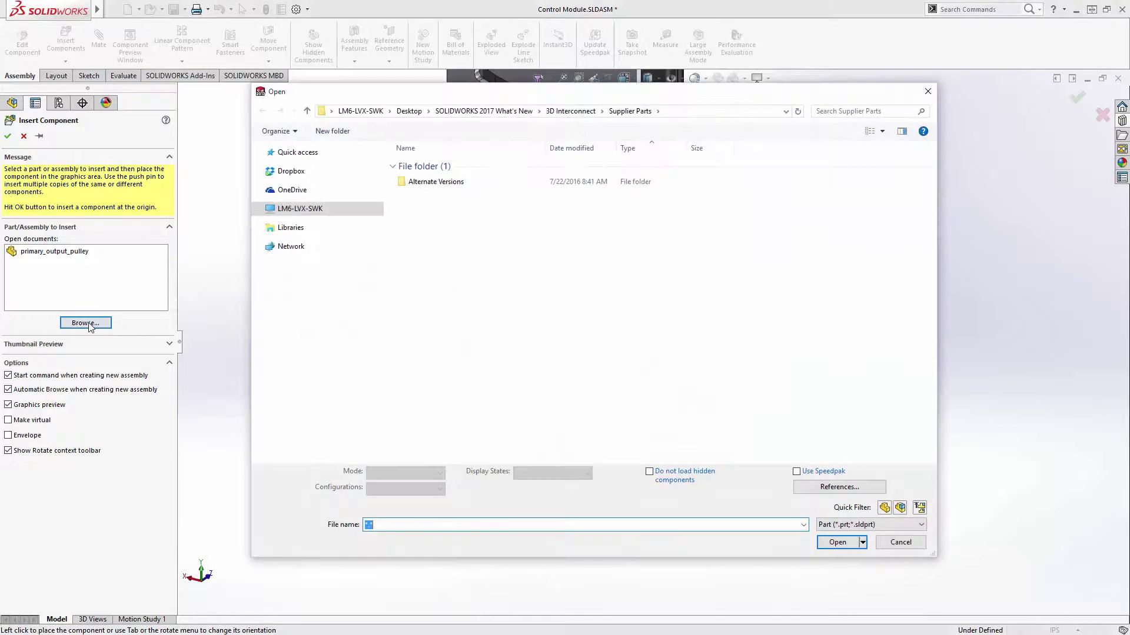
pyautogui.click(863, 524)
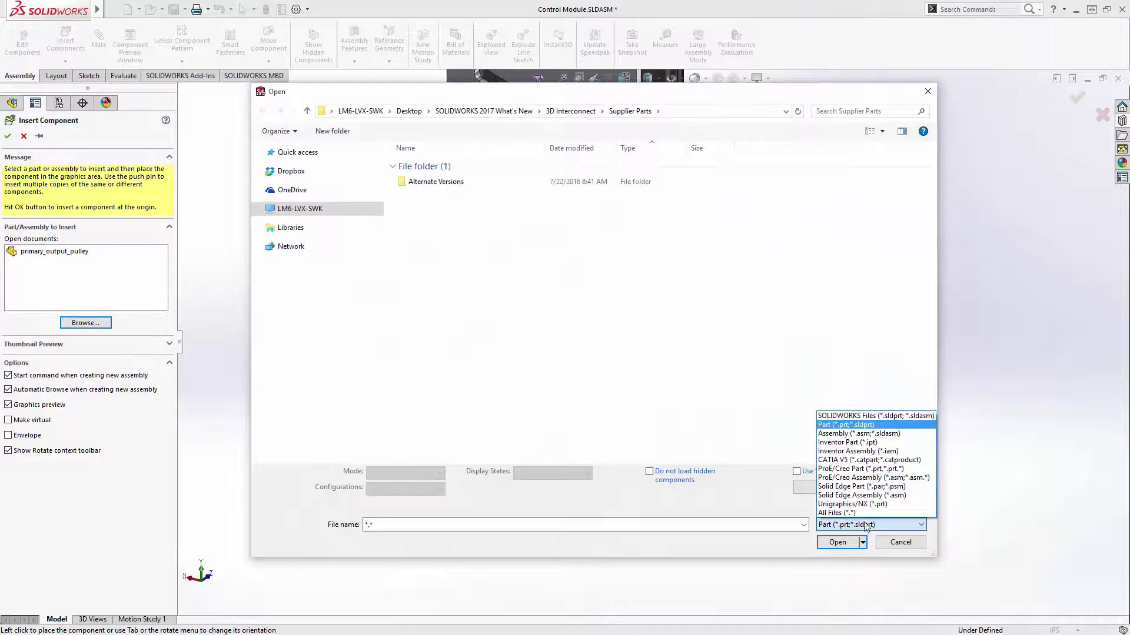
pyautogui.click(872, 502)
pyautogui.doubleClick(415, 213)
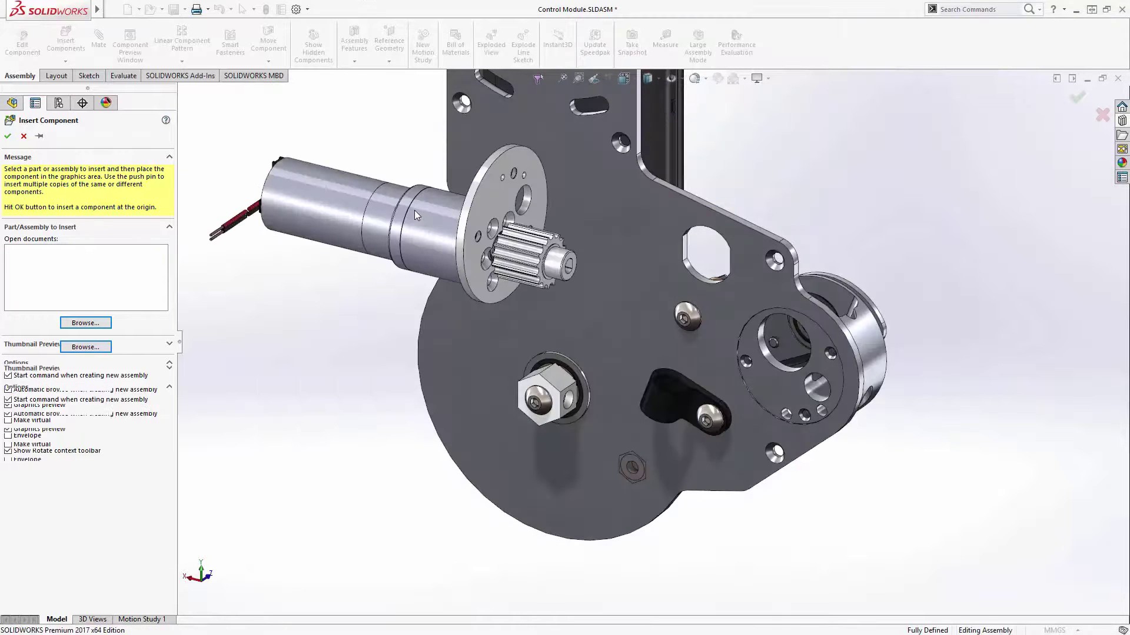
pyautogui.click(330, 294)
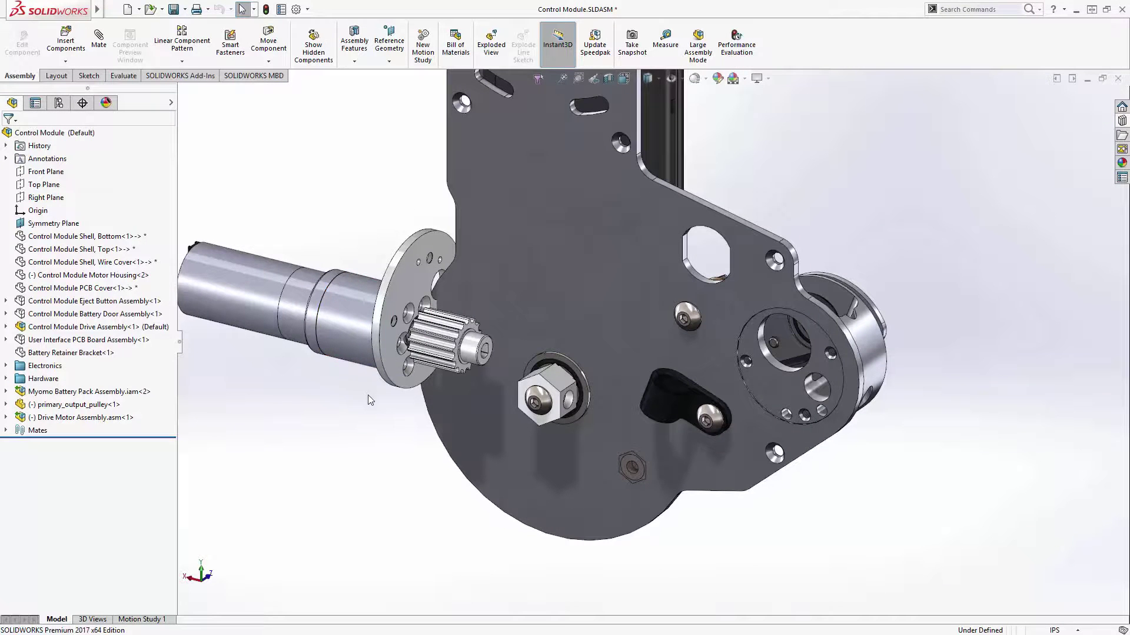
# Drag the motor shaft into the plate's right bore, accept the mate, and inspect the fit
pyautogui.keyDown('alt'); pyautogui.moveTo(410, 379); pyautogui.dragTo(858, 294); pyautogui.keyUp('alt')
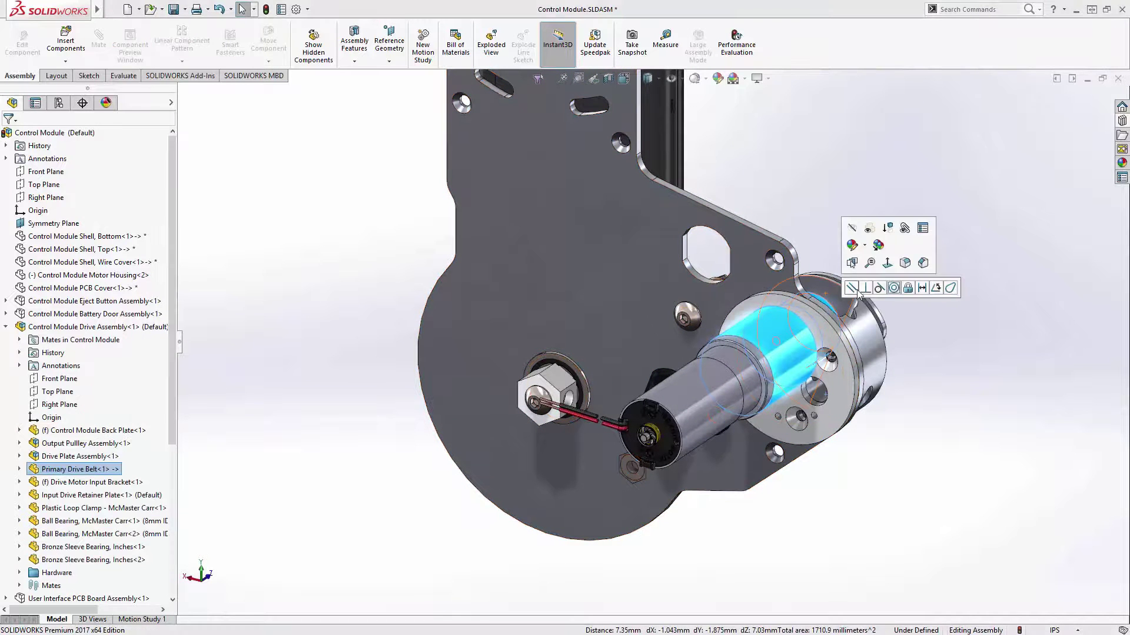
pyautogui.click(924, 303)
pyautogui.moveTo(922, 308); pyautogui.dragTo(884, 365, button='middle')
pyautogui.scroll(-5, 840, 429)
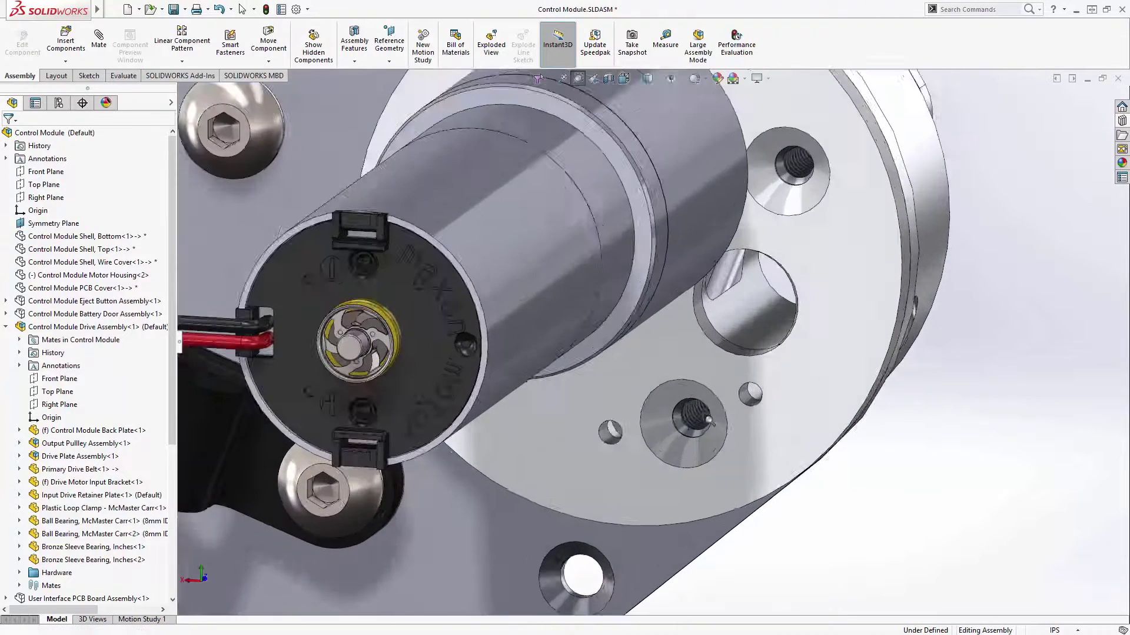
pyautogui.moveTo(712, 412); pyautogui.dragTo(688, 432, button='middle')
pyautogui.scroll(5, 688, 431)
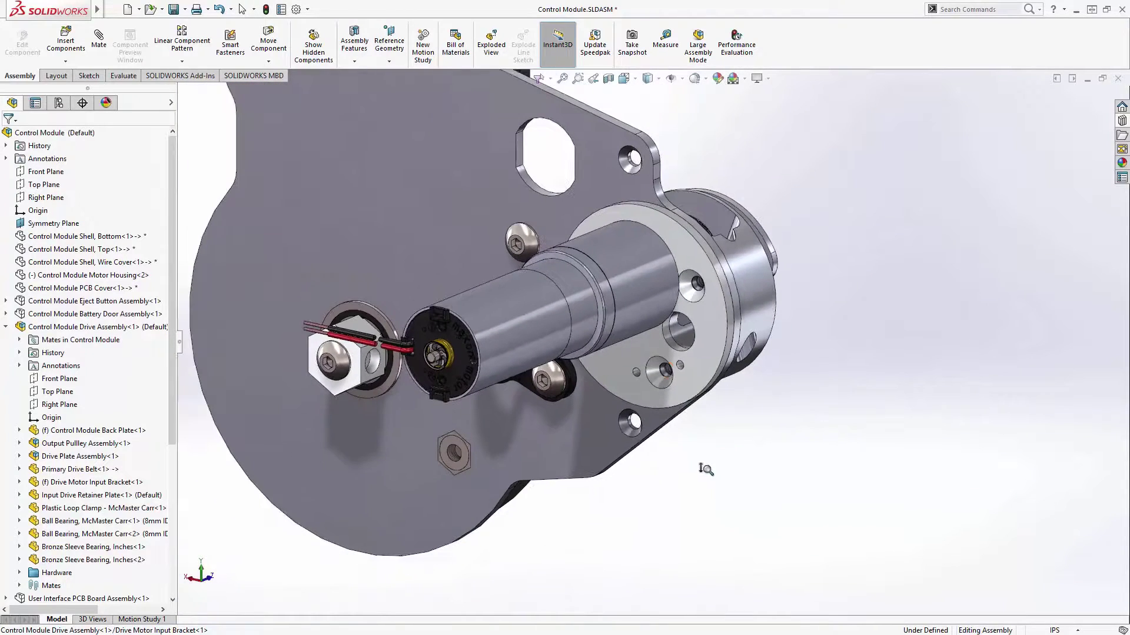
pyautogui.hotkey('shift', 'c')
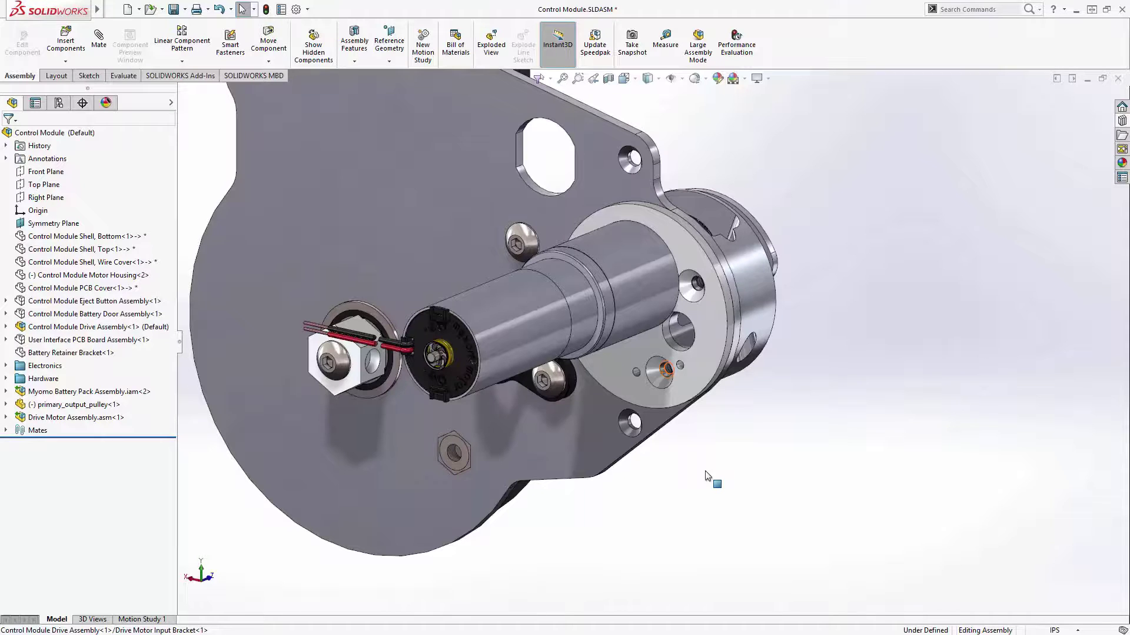
# Break Drive Motor Assembly.asm's link to its Solid Edge file, confirming Yes
pyautogui.rightClick(51, 421)
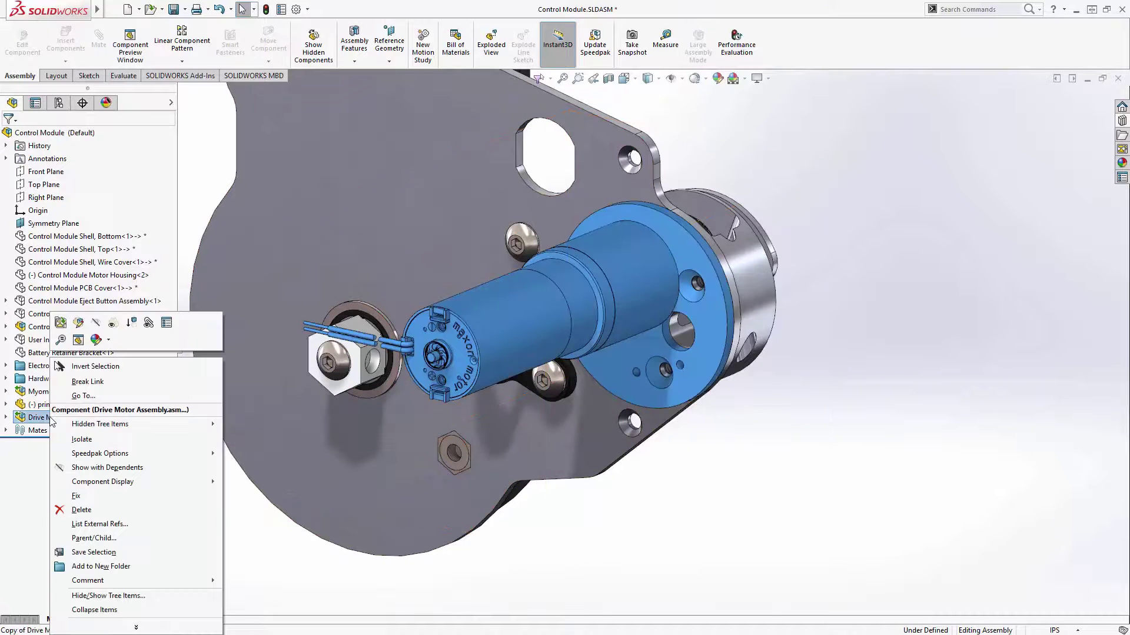
pyautogui.click(89, 381)
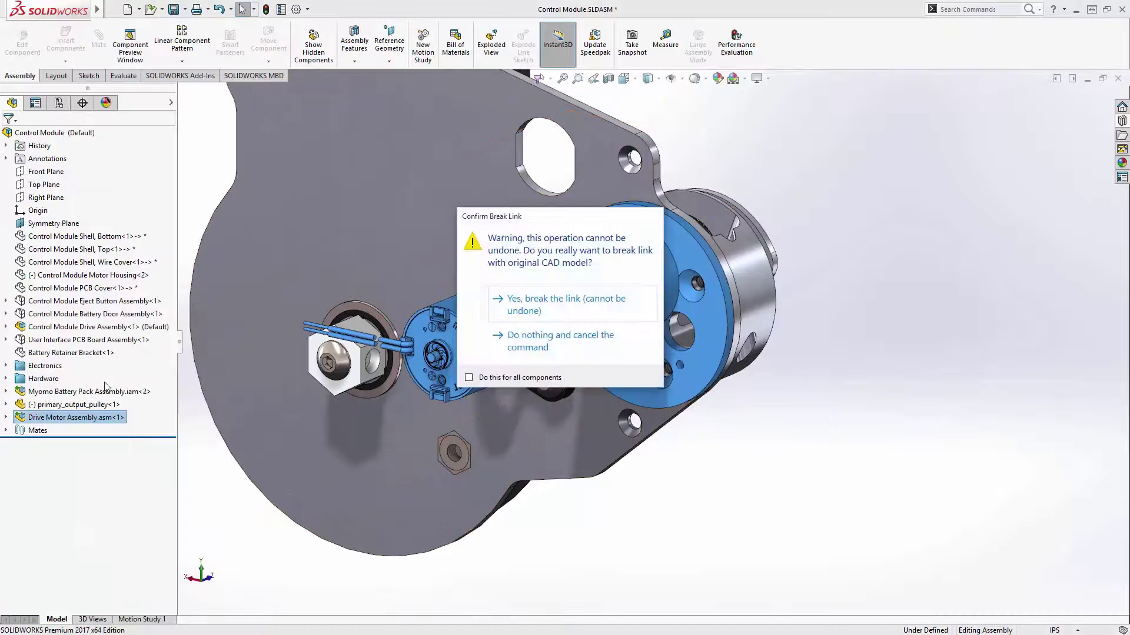
pyautogui.click(566, 302)
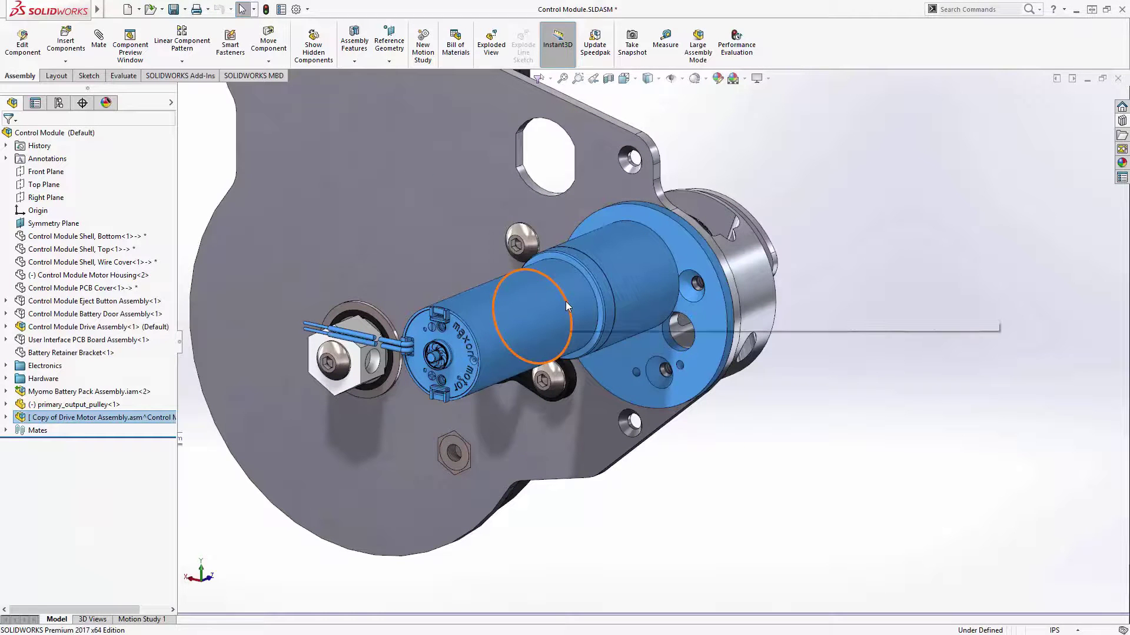
# Open the copied drive motor subassembly in its own window
pyautogui.click(5, 418)
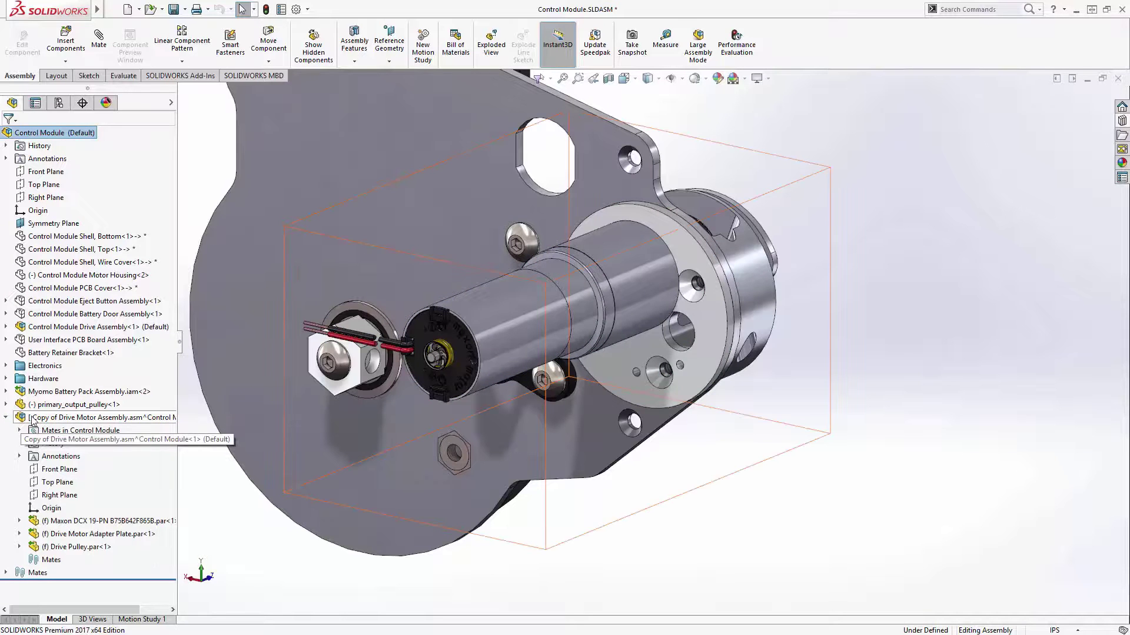
pyautogui.click(29, 417)
pyautogui.click(44, 388)
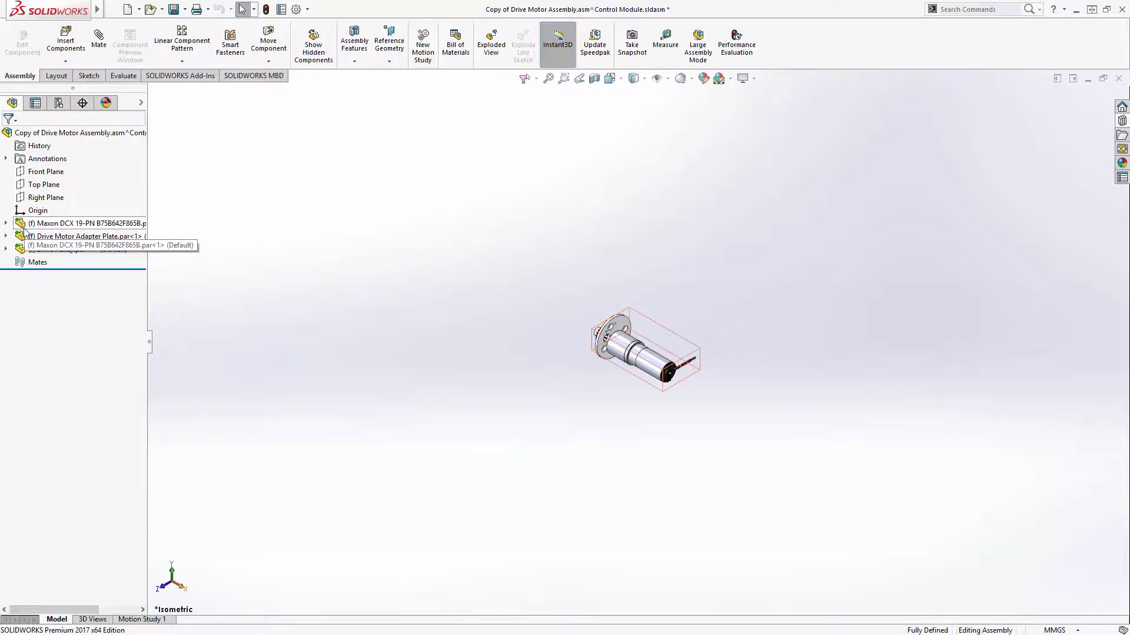
# Fit the motor assembly to view and expand the adapter plate, cancelling a first Break Link attempt
pyautogui.press('f')
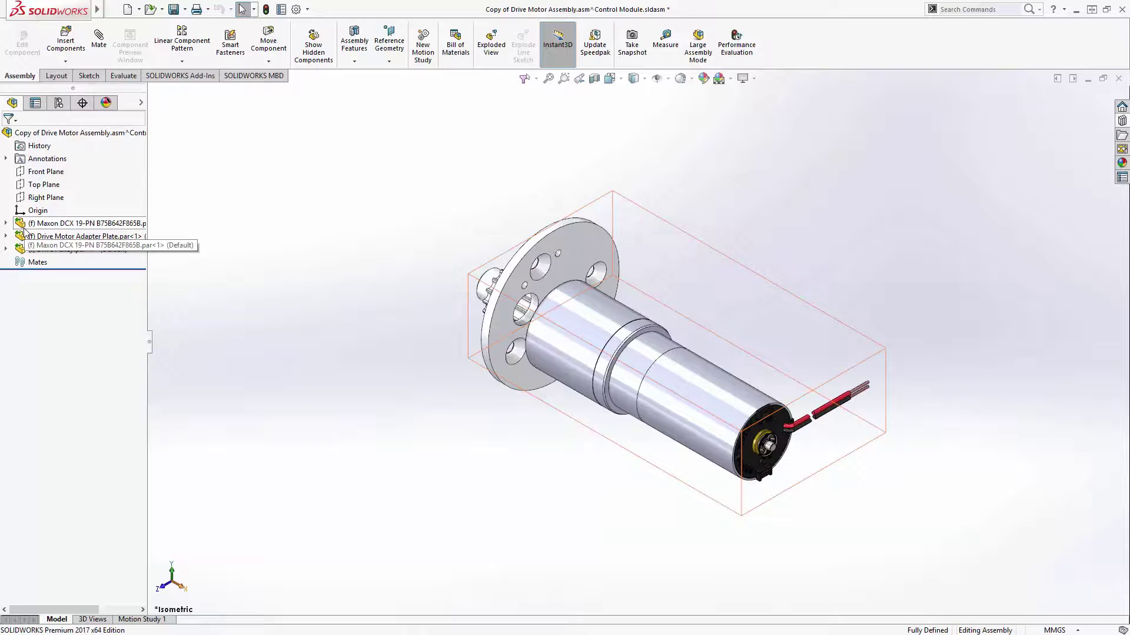
pyautogui.rightClick(577, 234)
pyautogui.click(624, 268)
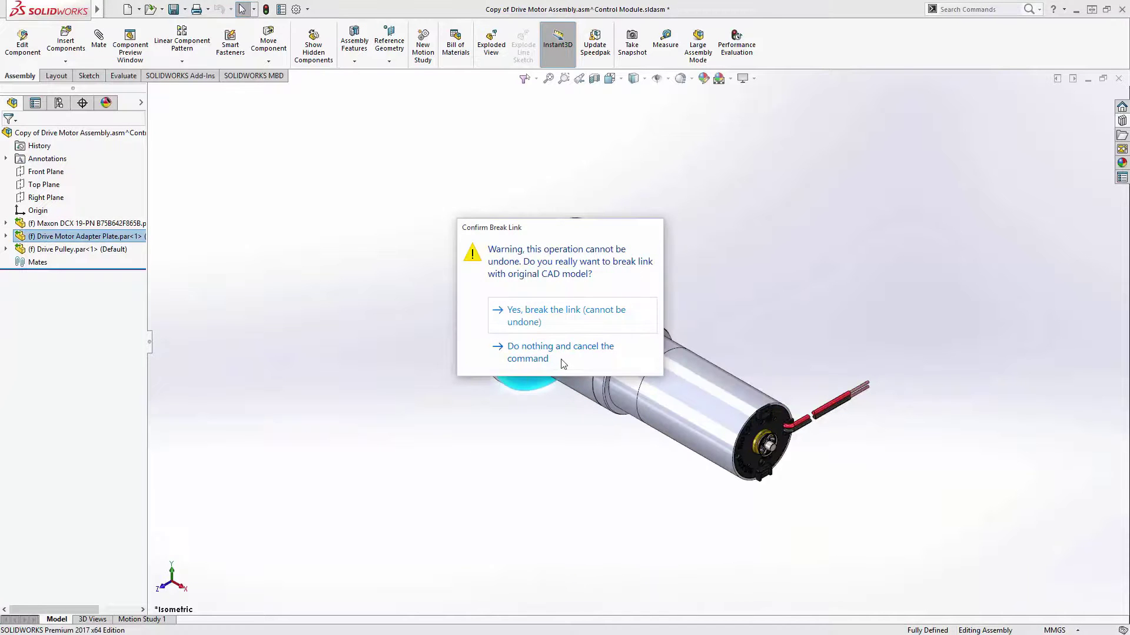
pyautogui.click(560, 358)
pyautogui.click(648, 254)
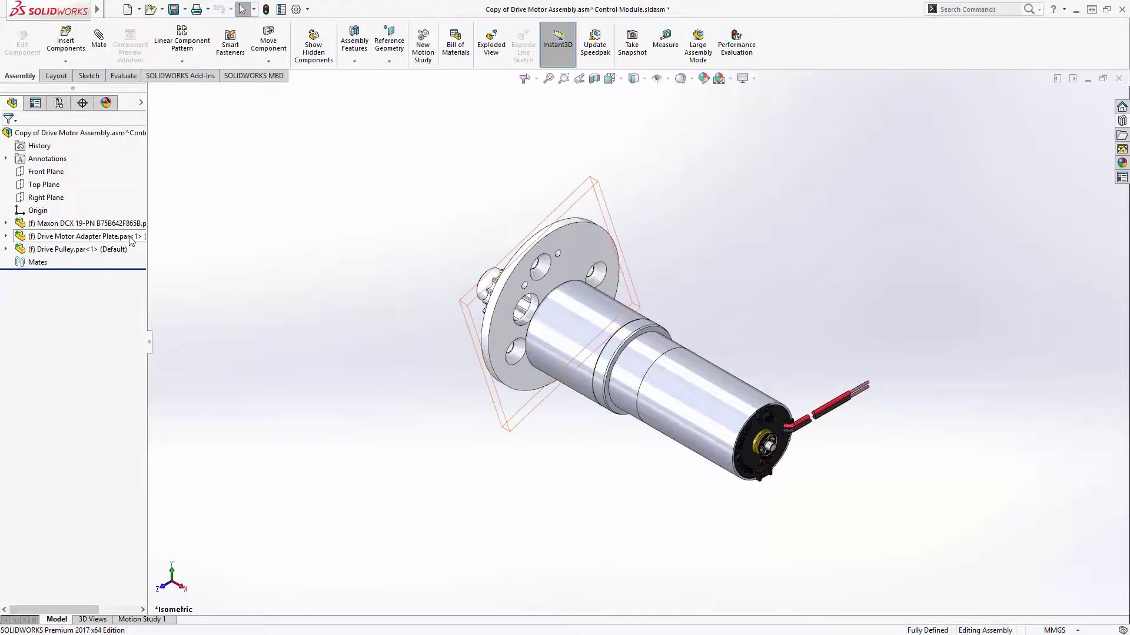
pyautogui.click(5, 236)
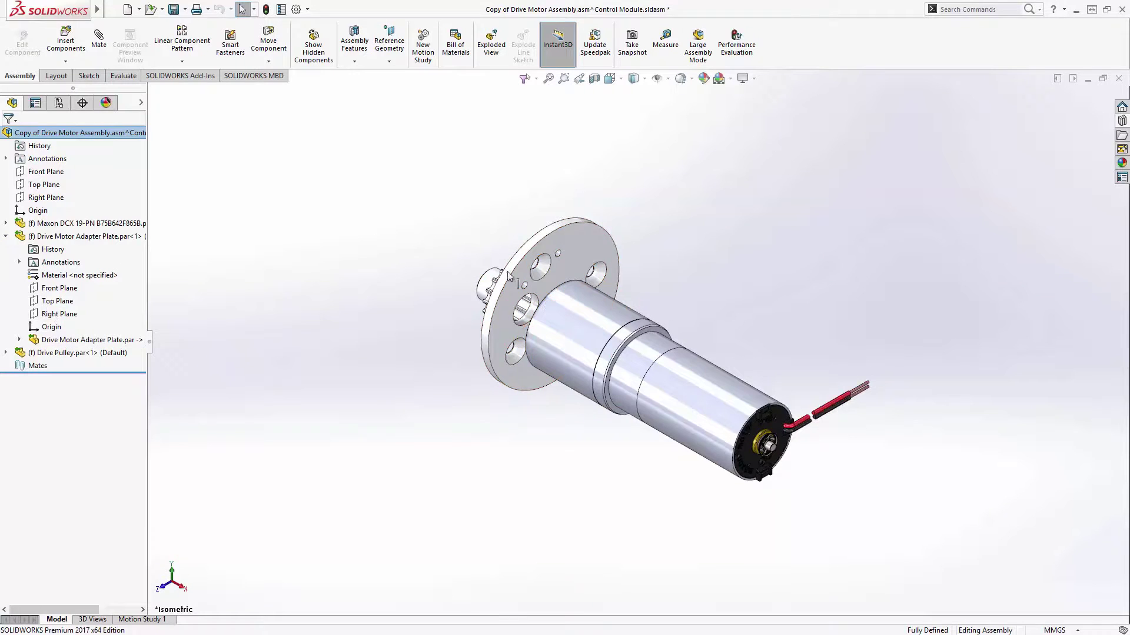
# Break Drive Motor Adapter Plate's link, confirm Yes, and open the copied plate as a part
pyautogui.rightClick(574, 241)
pyautogui.click(620, 269)
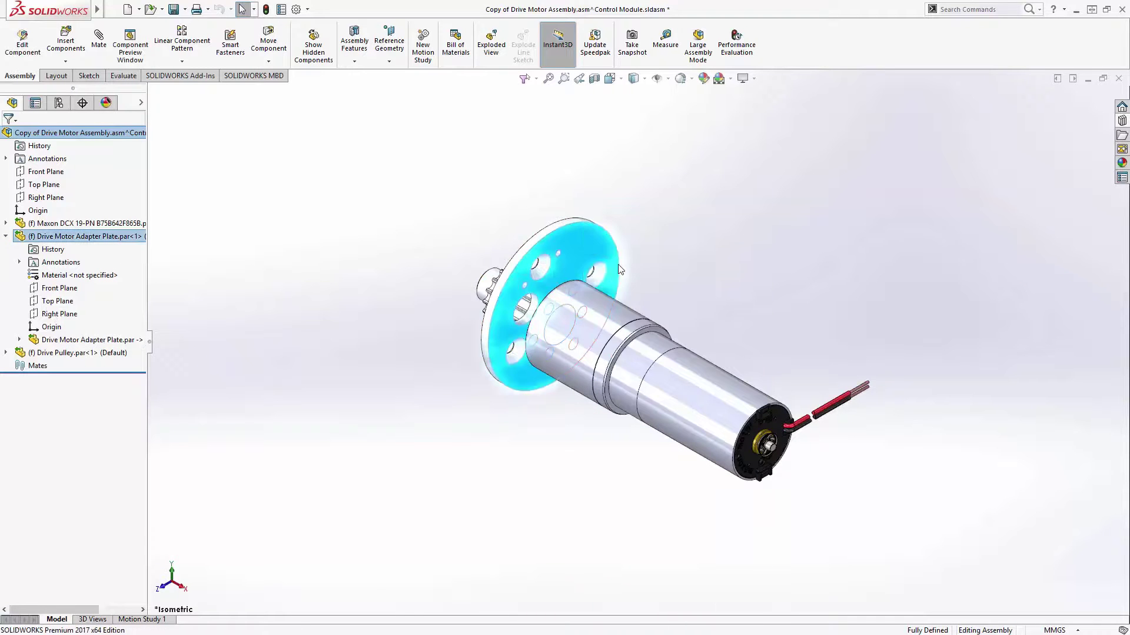
pyautogui.click(564, 312)
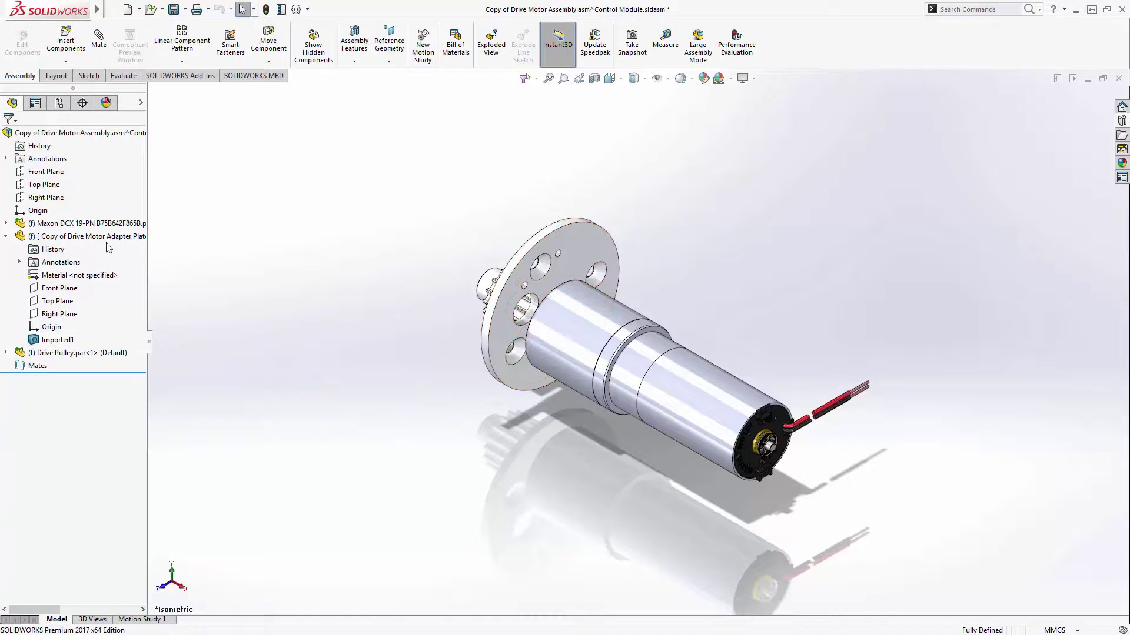
pyautogui.click(88, 236)
pyautogui.click(176, 222)
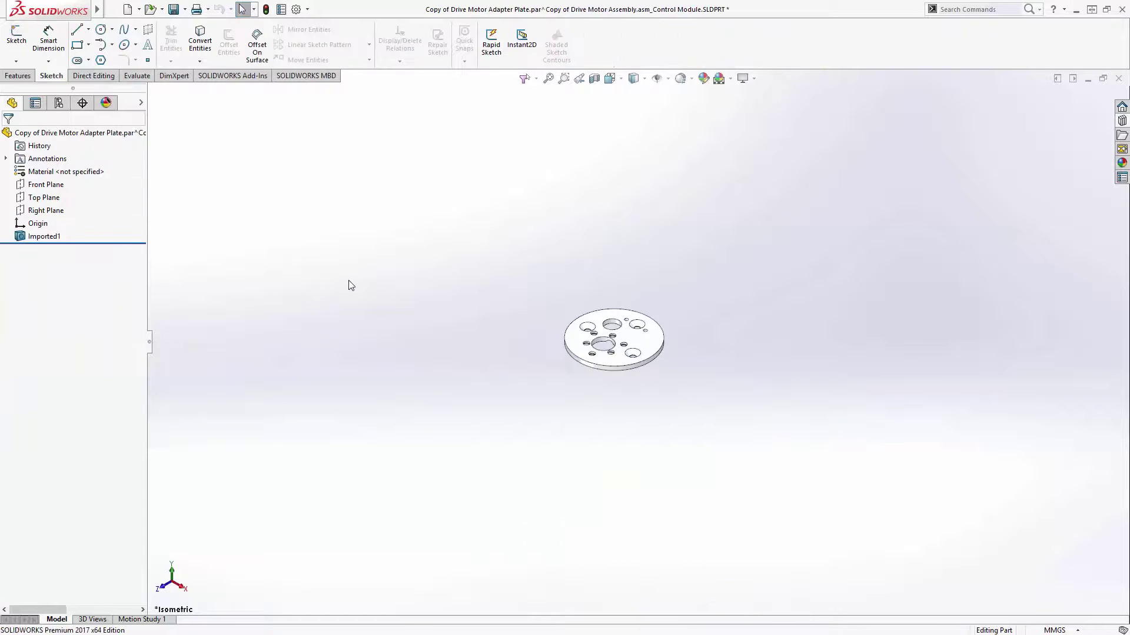
# Recognize the plate's large bore as M7 Clearance Hole1, then Ctrl+Tab back to Control Module
pyautogui.press('f')
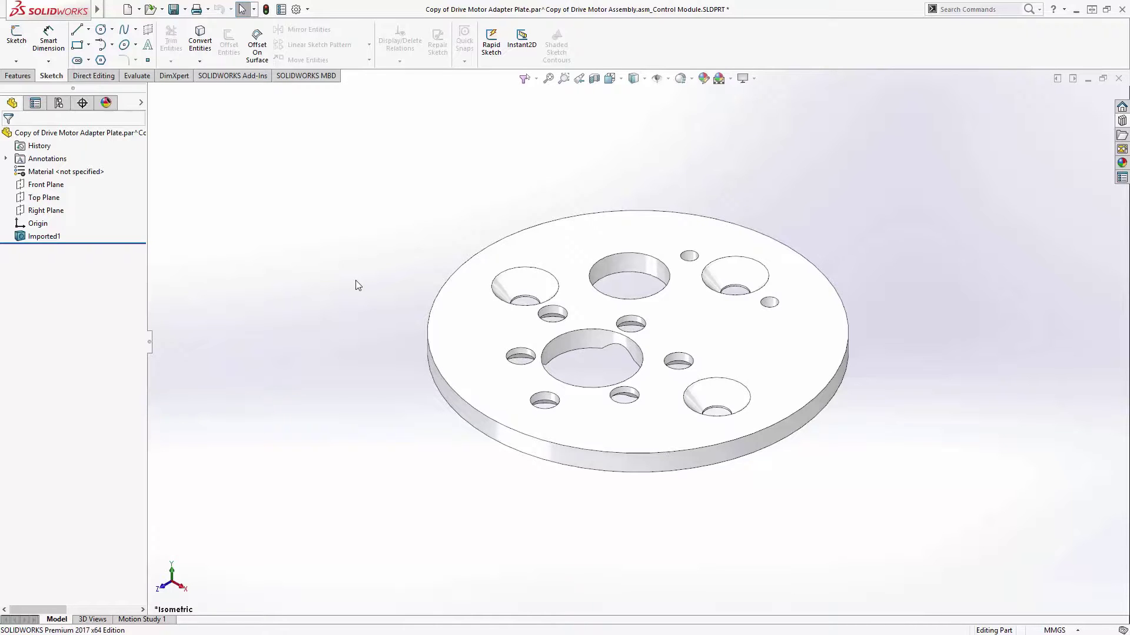
pyautogui.click(641, 261)
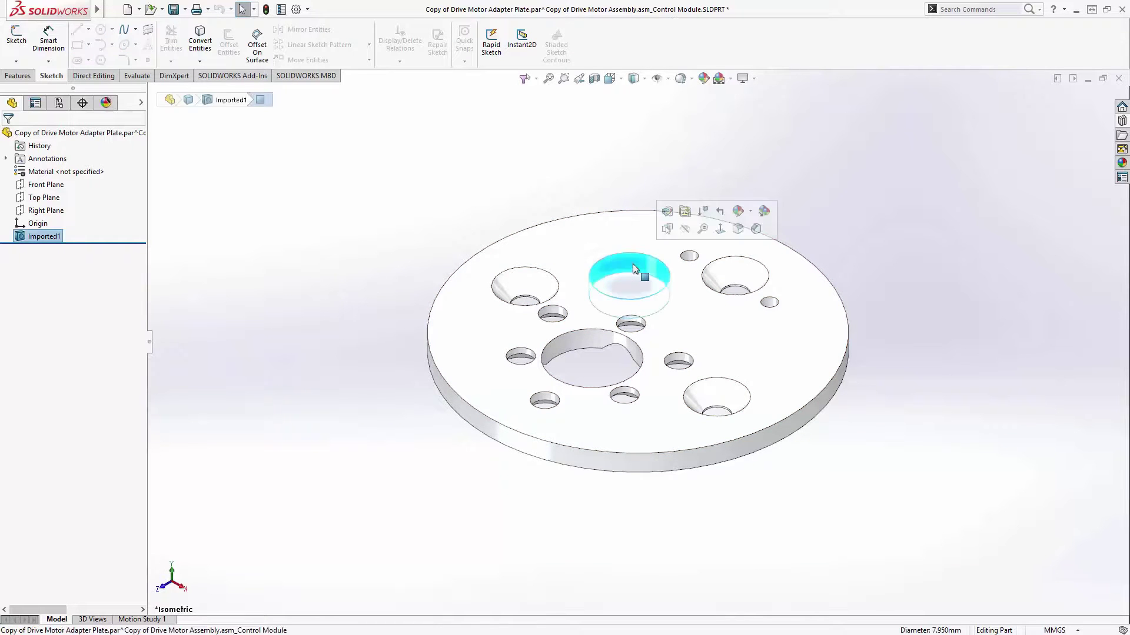
pyautogui.click(666, 228)
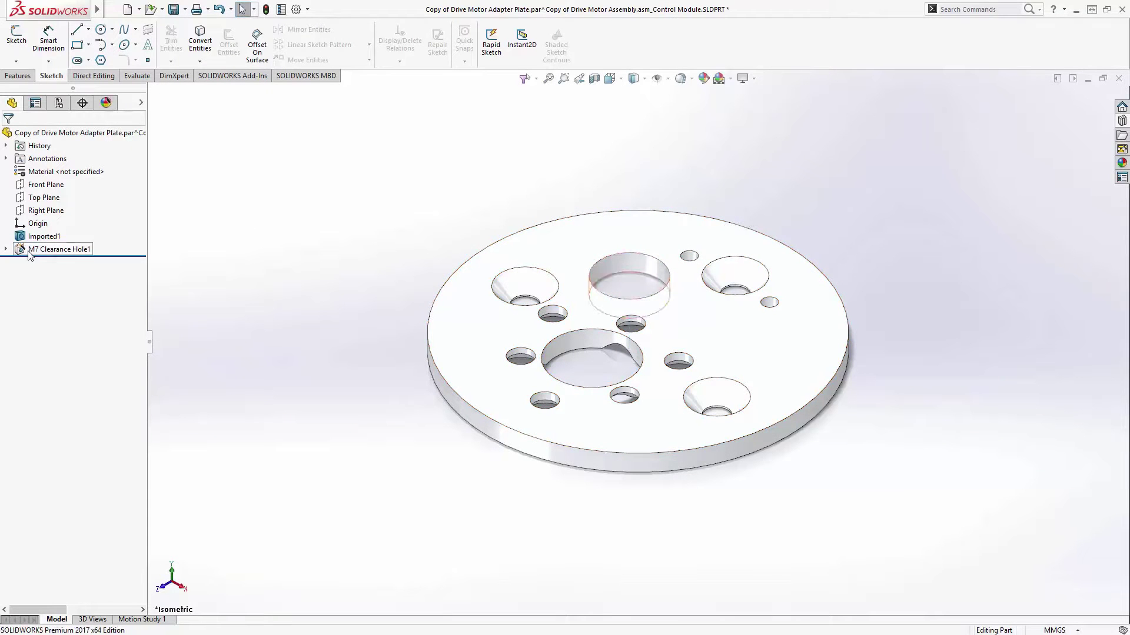
pyautogui.click(6, 249)
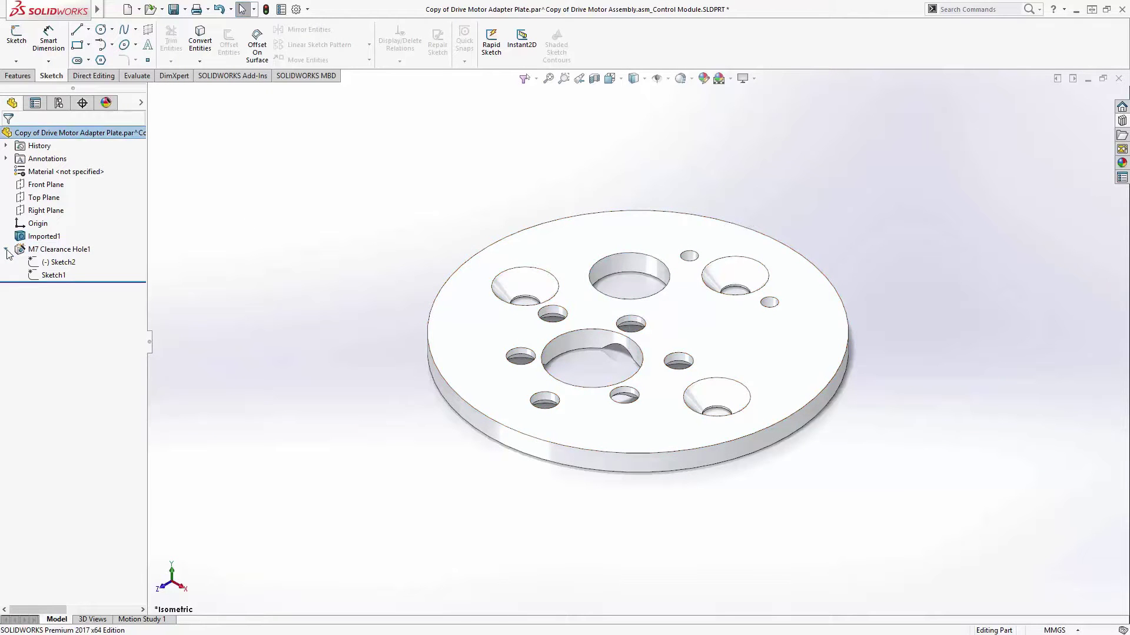
pyautogui.hotkey('ctrl', 'Tab')
pyautogui.hotkey('ctrl', 'Tab')
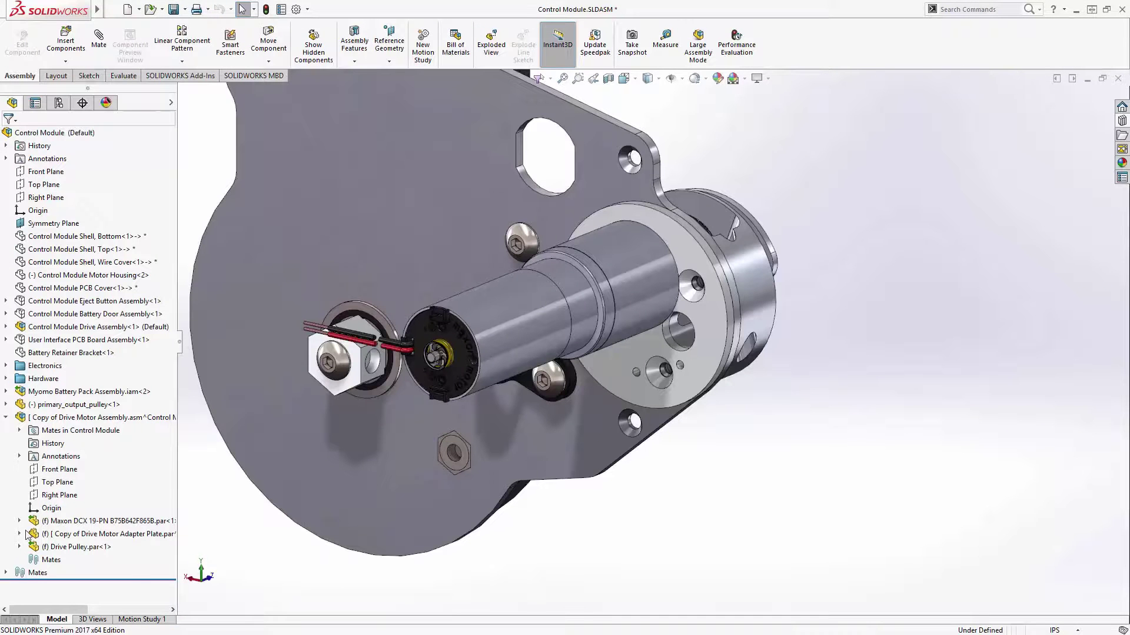
# Open Sketch2 under the copied plate's M7 Clearance Hole1 for in-context editing
pyautogui.click(19, 534)
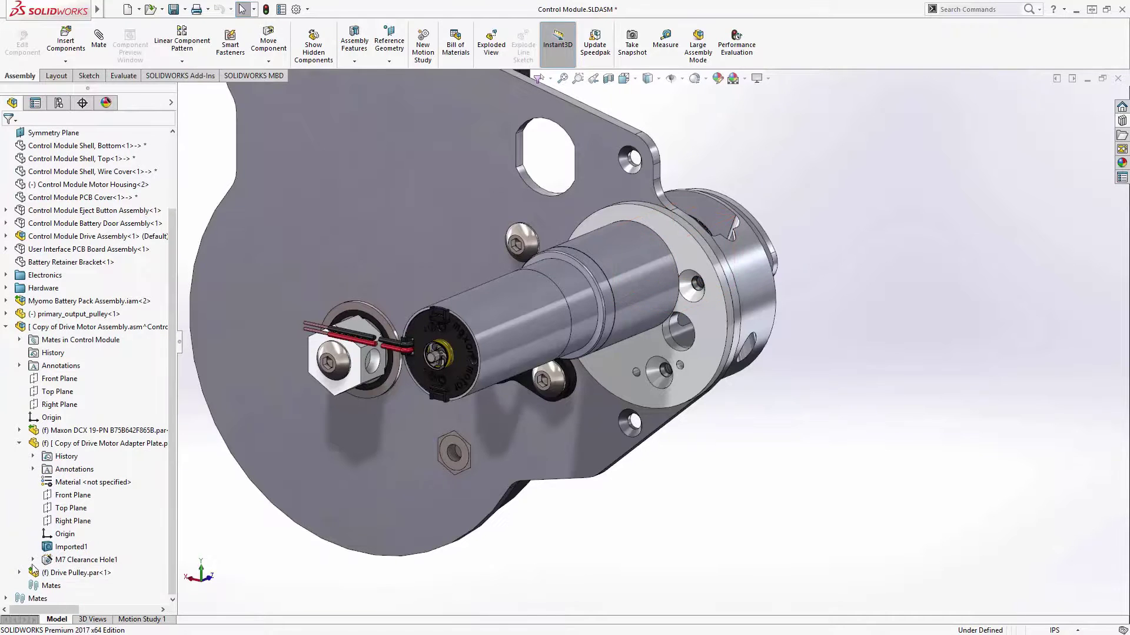
pyautogui.click(33, 560)
pyautogui.click(82, 572)
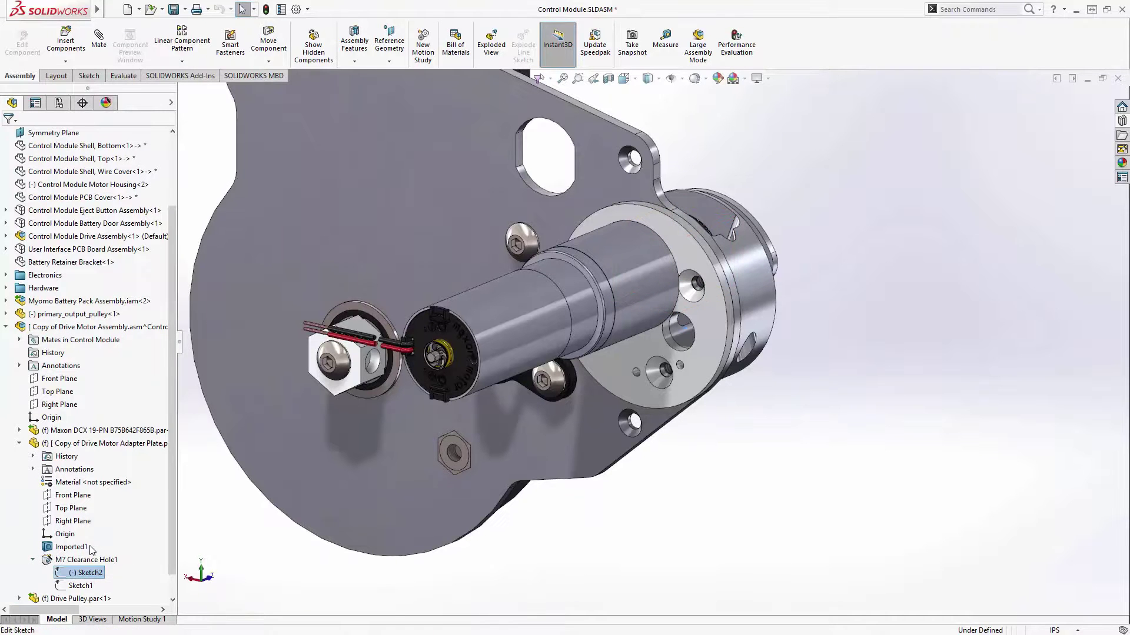
pyautogui.click(90, 546)
pyautogui.rightClick(696, 329)
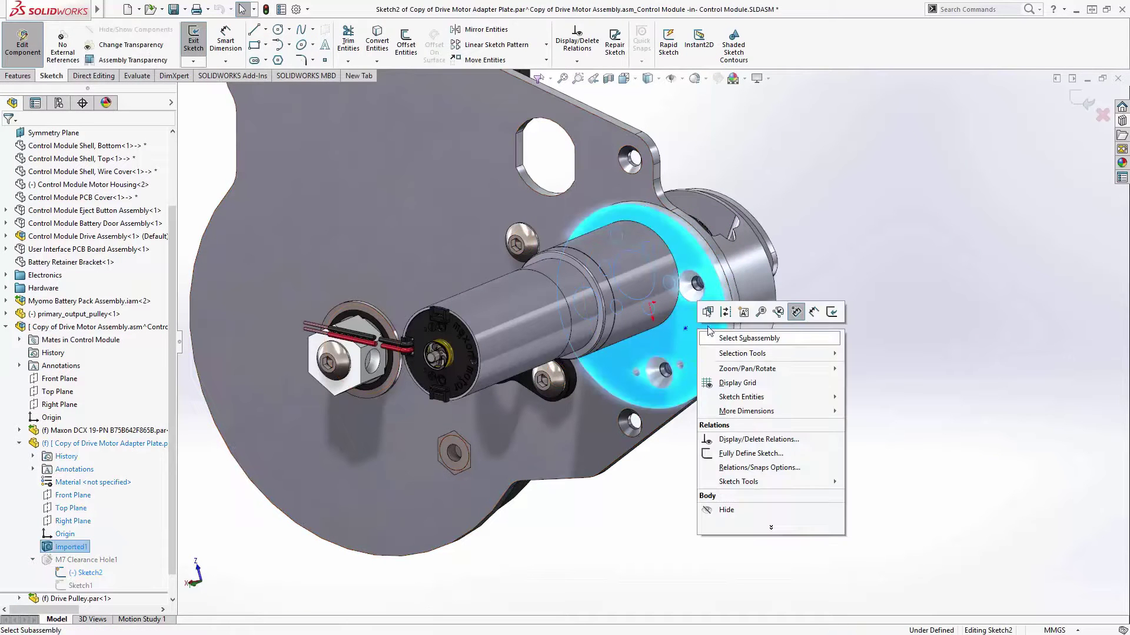